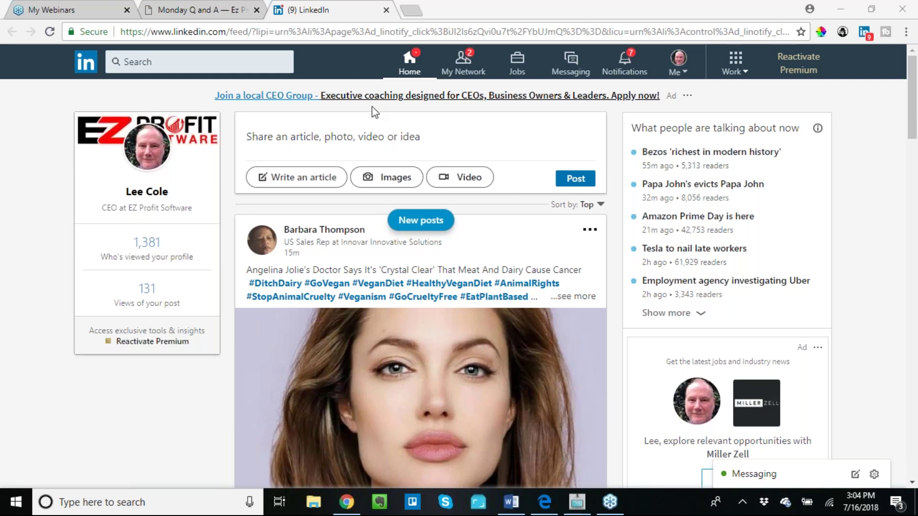
# Open your own profile page, and run a blank search to list all LinkedIn members.
pyautogui.click(146, 194)
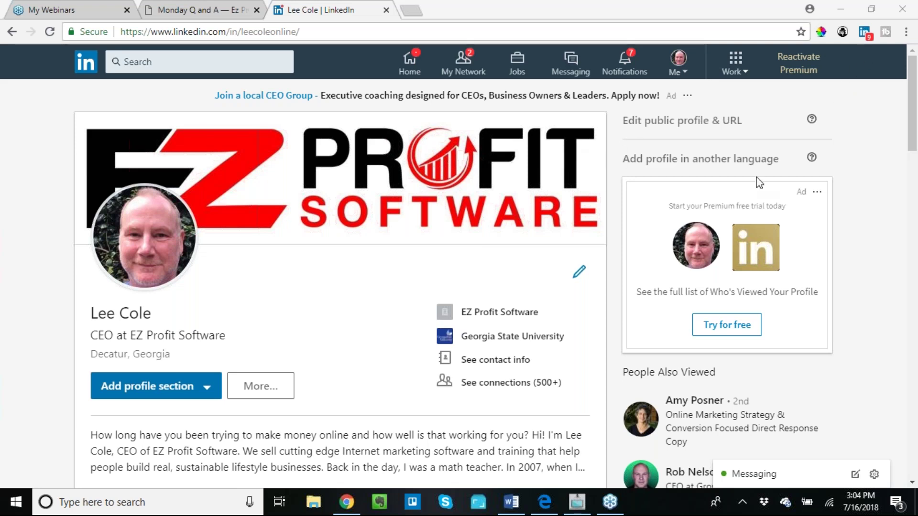
pyautogui.click(174, 58)
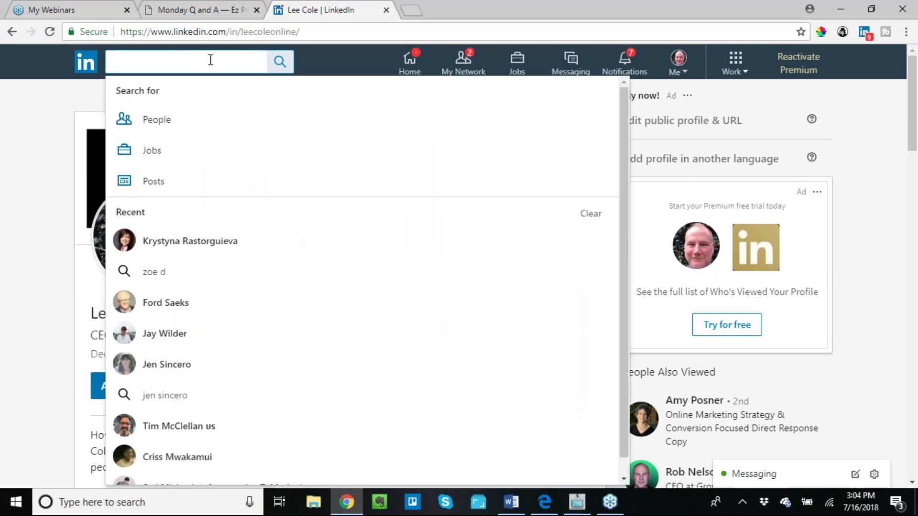
pyautogui.click(281, 67)
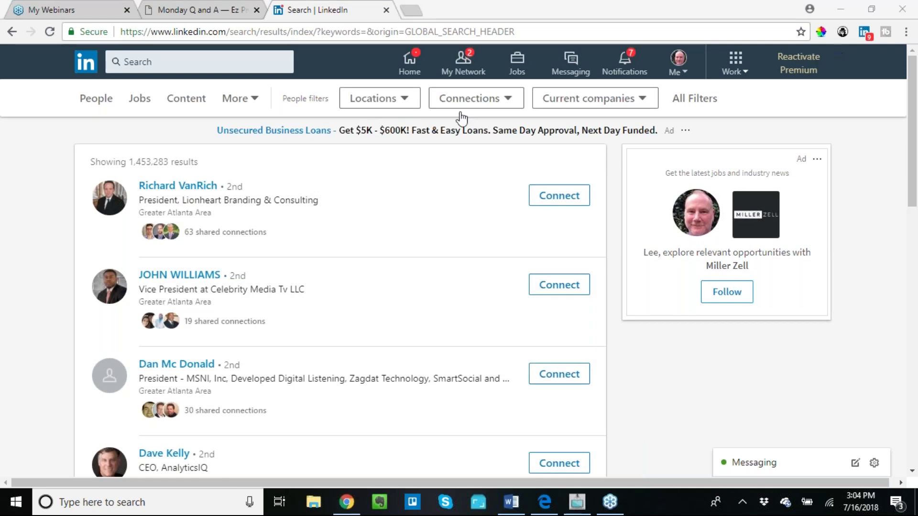
pyautogui.click(191, 62)
pyautogui.click(191, 61)
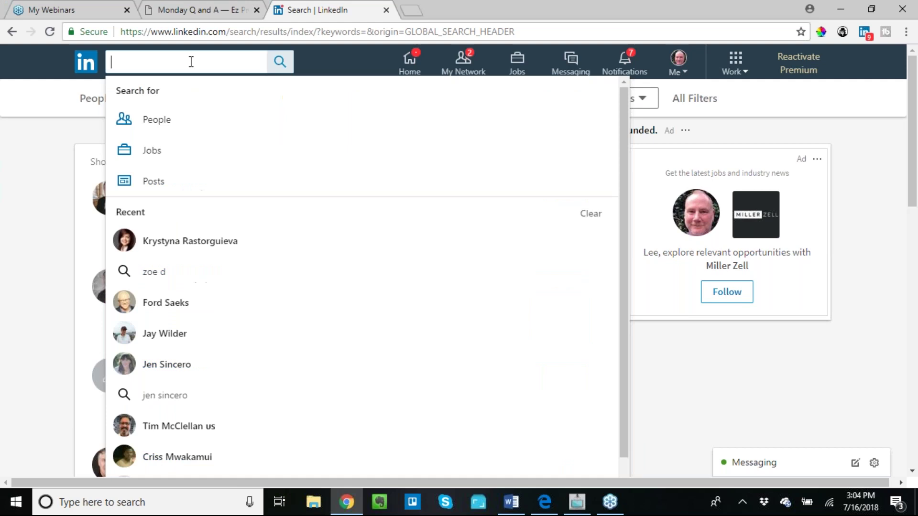
pyautogui.click(281, 62)
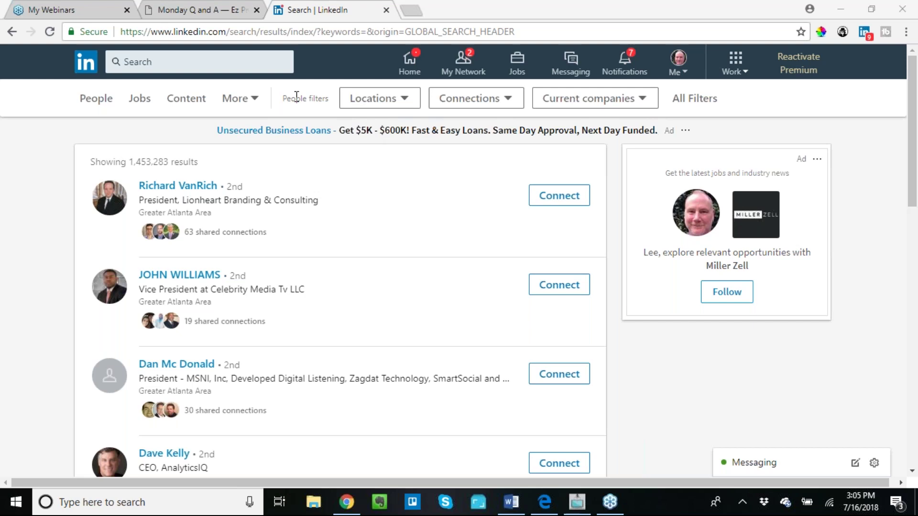
# Apply the all-people filters with only 1st connections selected.
pyautogui.click(693, 106)
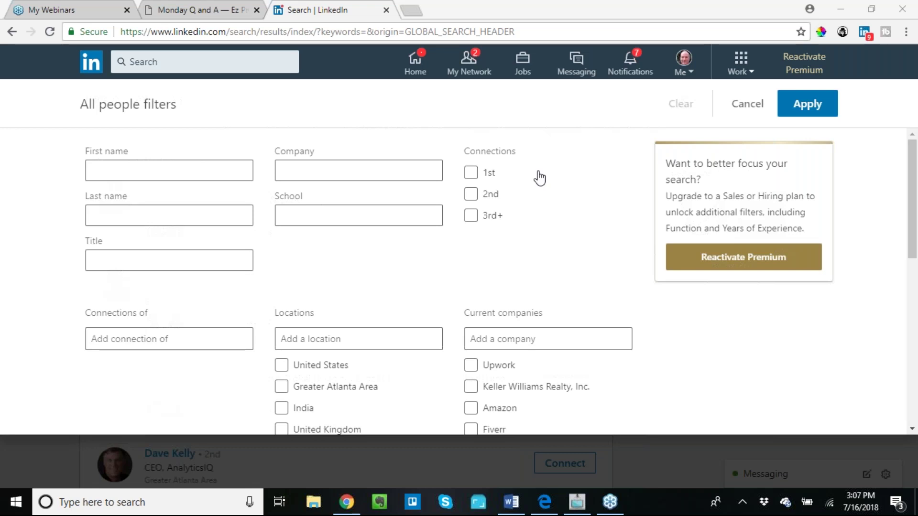
pyautogui.click(470, 173)
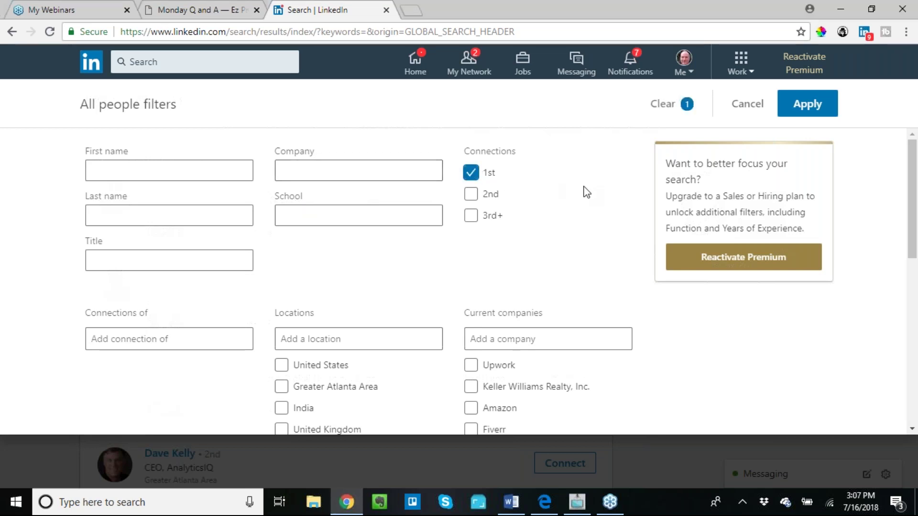
pyautogui.click(801, 106)
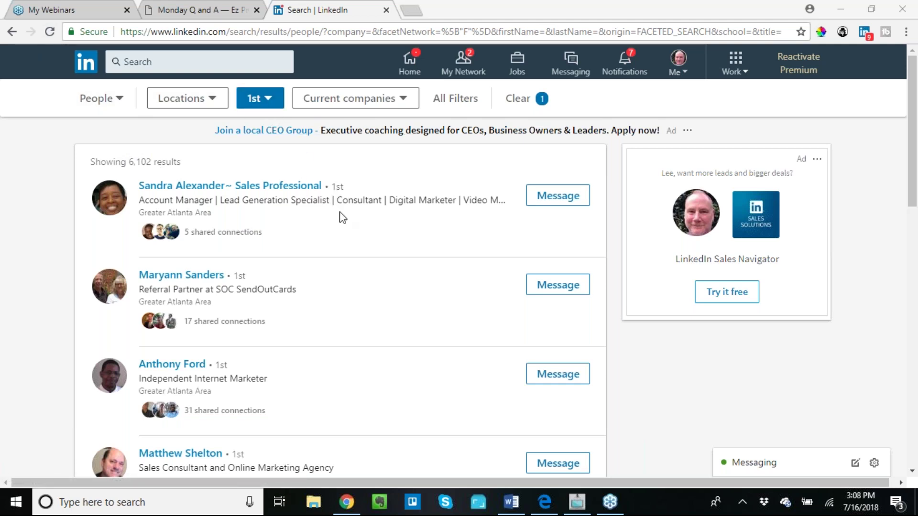
# Change the connections filter to show only 2nd connections instead of 1st.
pyautogui.click(268, 101)
pyautogui.click(254, 155)
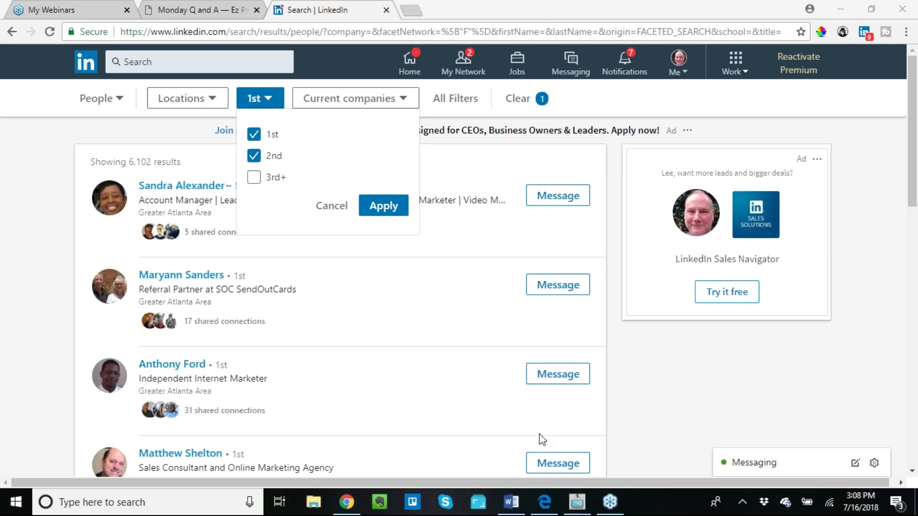
pyautogui.click(256, 136)
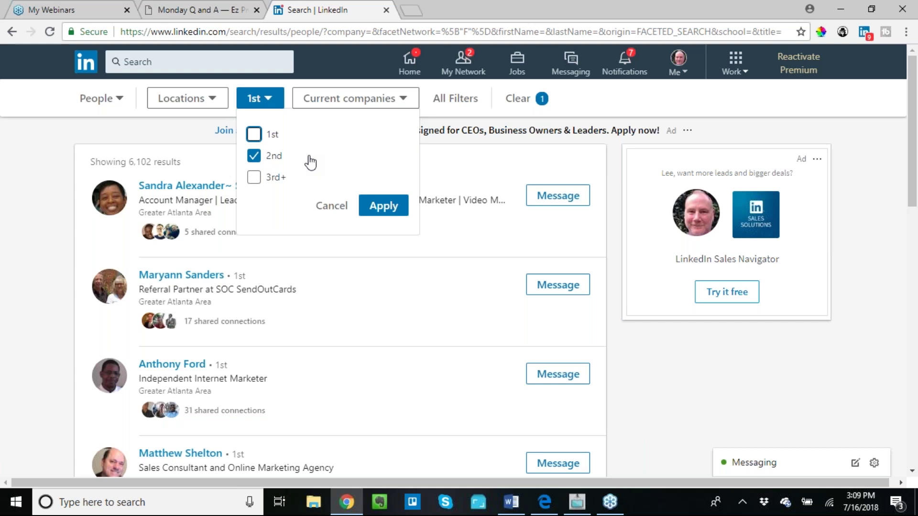
pyautogui.click(382, 206)
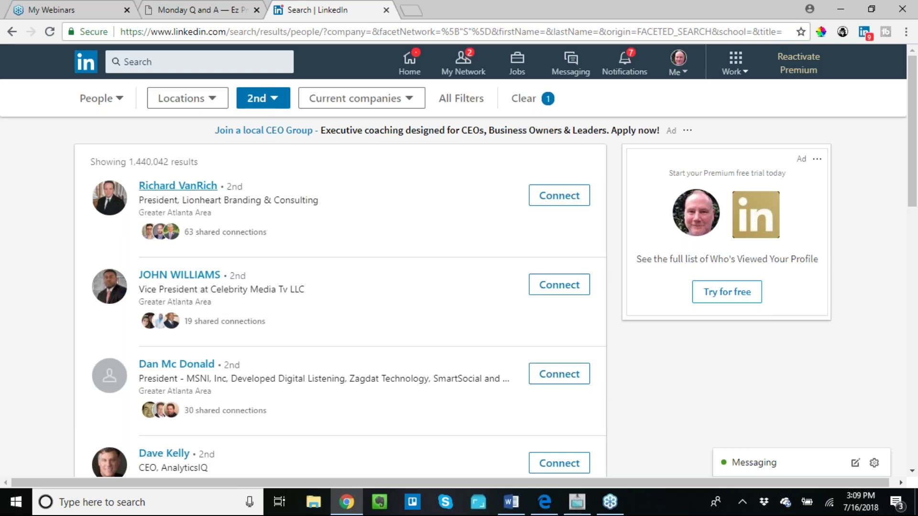
# Switch to Calculator and place its window so the search result count stays readable.
pyautogui.click(16, 502)
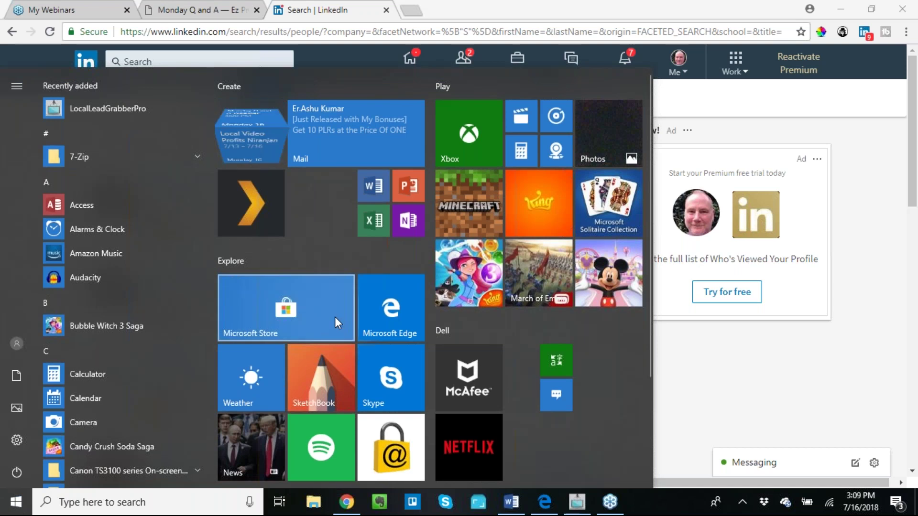
pyautogui.click(521, 151)
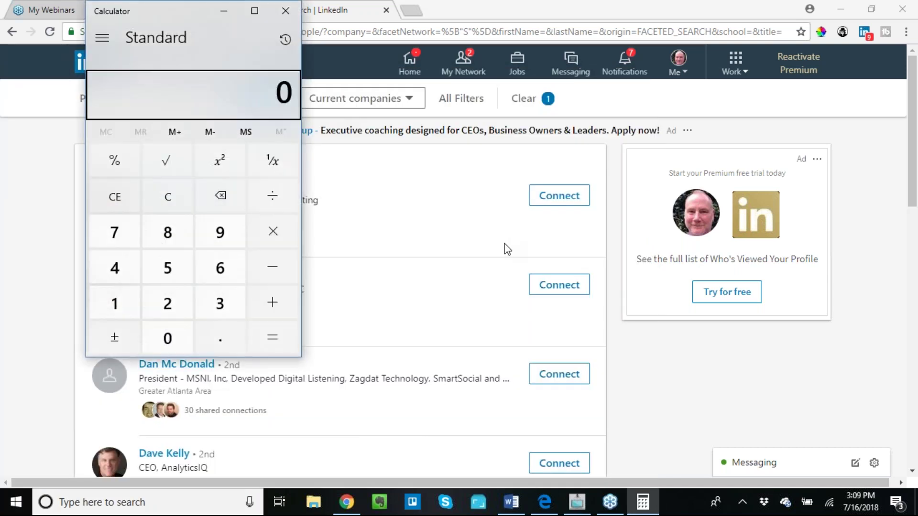
pyautogui.moveTo(186, 19); pyautogui.dragTo(498, 29)
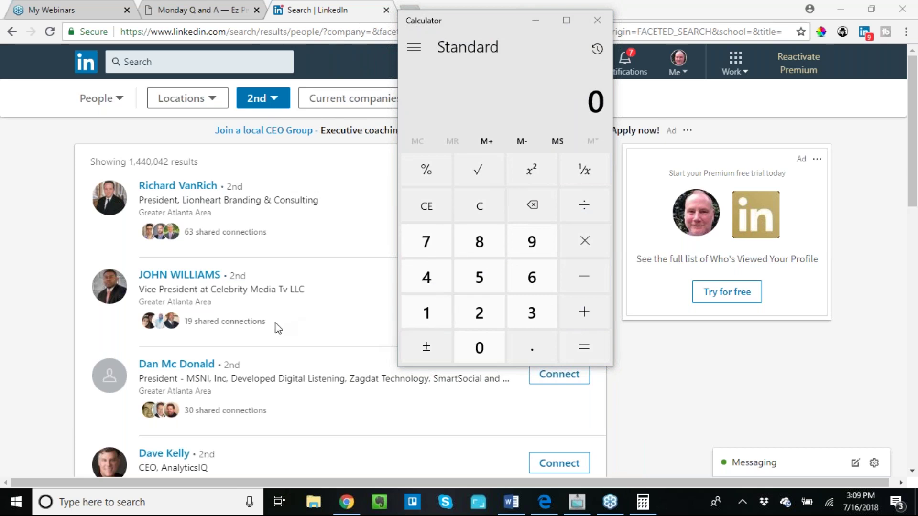
# Divide 1,440,042 by 6,100 to get the average number of 2nd connections per 1st connection.
pyautogui.click(418, 310)
pyautogui.click(426, 278)
pyautogui.click(427, 277)
pyautogui.click(479, 347)
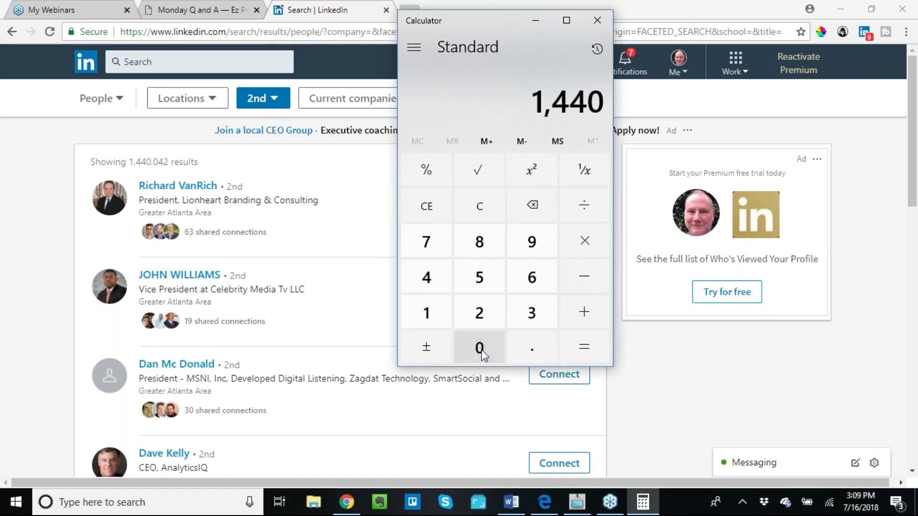
pyautogui.click(479, 347)
pyautogui.click(433, 282)
pyautogui.click(481, 311)
pyautogui.click(595, 205)
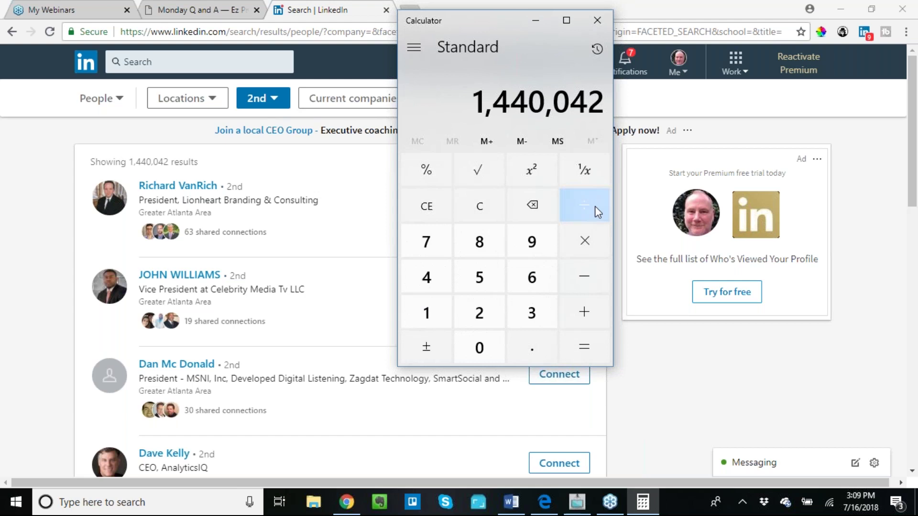
pyautogui.click(524, 273)
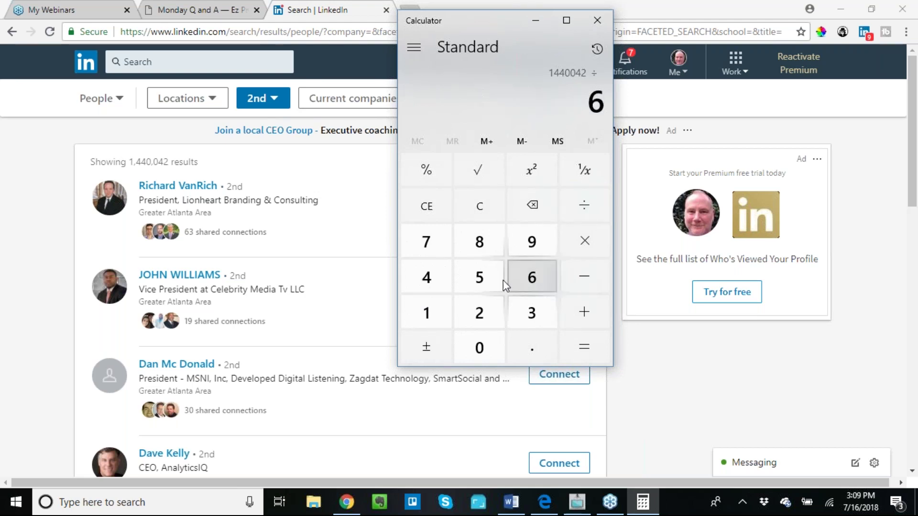
pyautogui.click(425, 311)
pyautogui.doubleClick(475, 354)
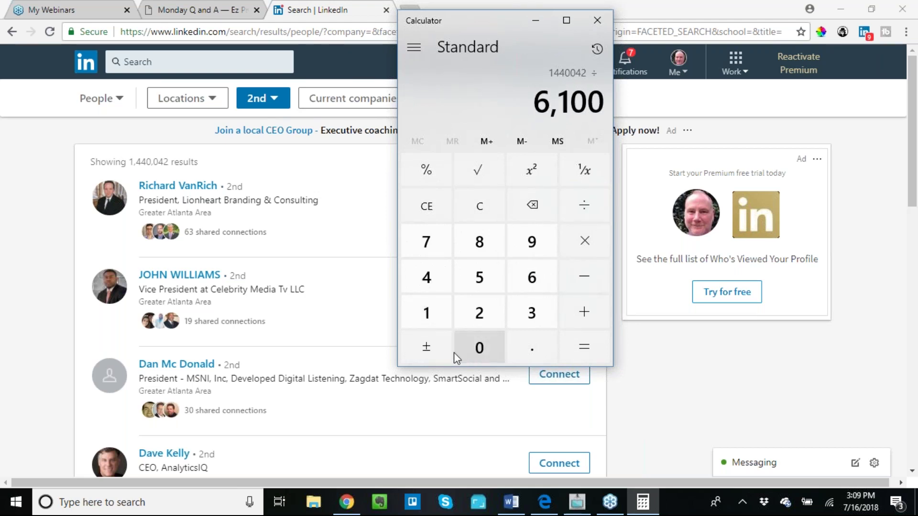
pyautogui.click(299, 311)
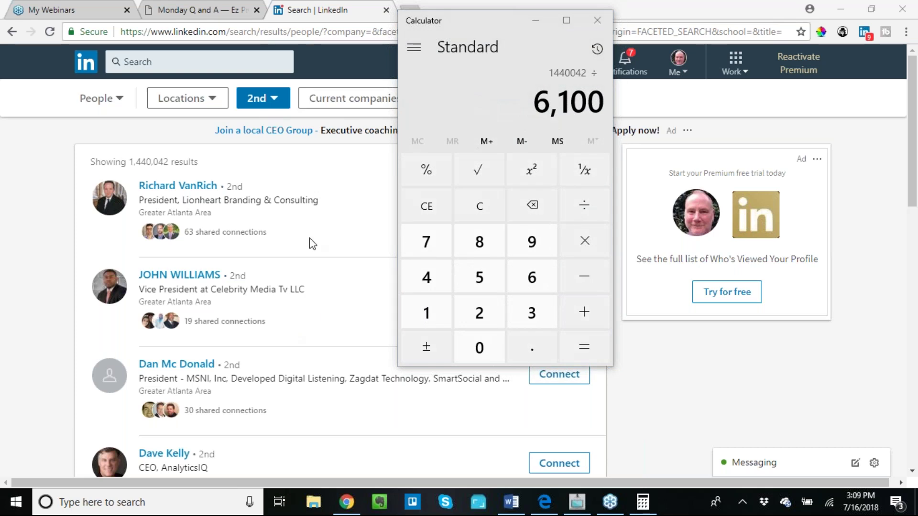
pyautogui.click(581, 349)
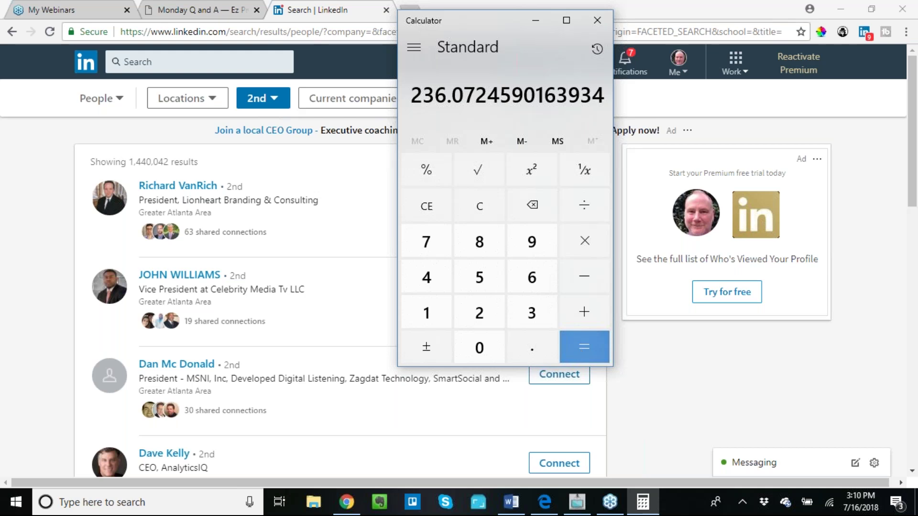
# Return to the LinkedIn search results and filter them to 3rd+ connections instead of 2nd.
pyautogui.click(275, 102)
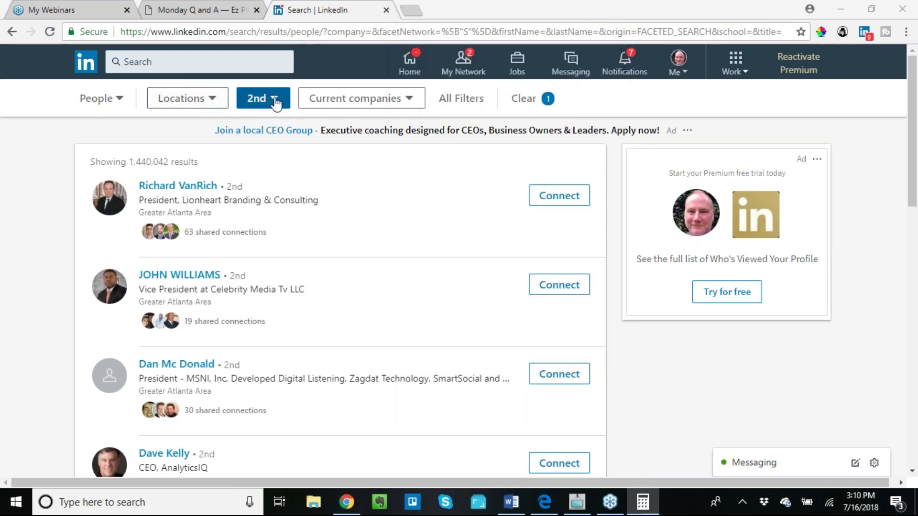
pyautogui.click(254, 177)
pyautogui.click(254, 158)
pyautogui.click(375, 212)
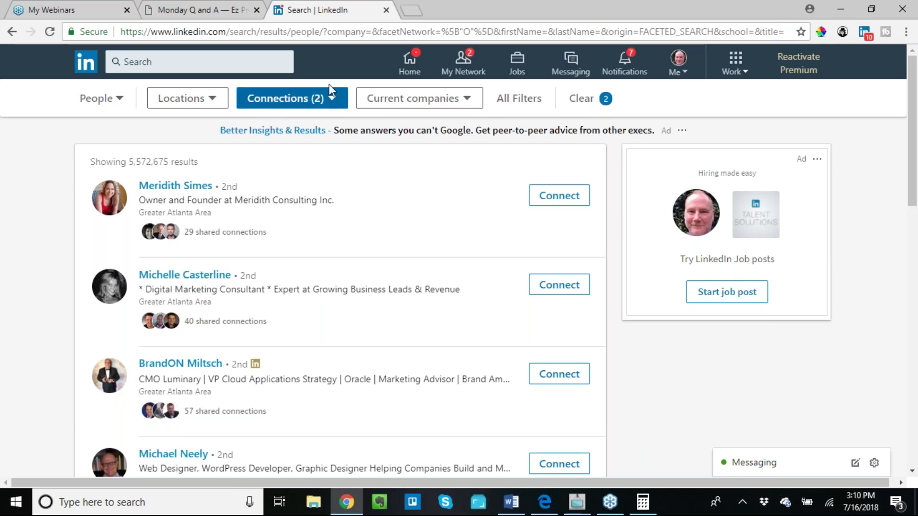
# Try again to limit the results by reapplying the connections filter with only 3rd+ selected.
pyautogui.click(324, 98)
pyautogui.click(254, 135)
pyautogui.click(254, 156)
pyautogui.click(254, 178)
pyautogui.click(383, 205)
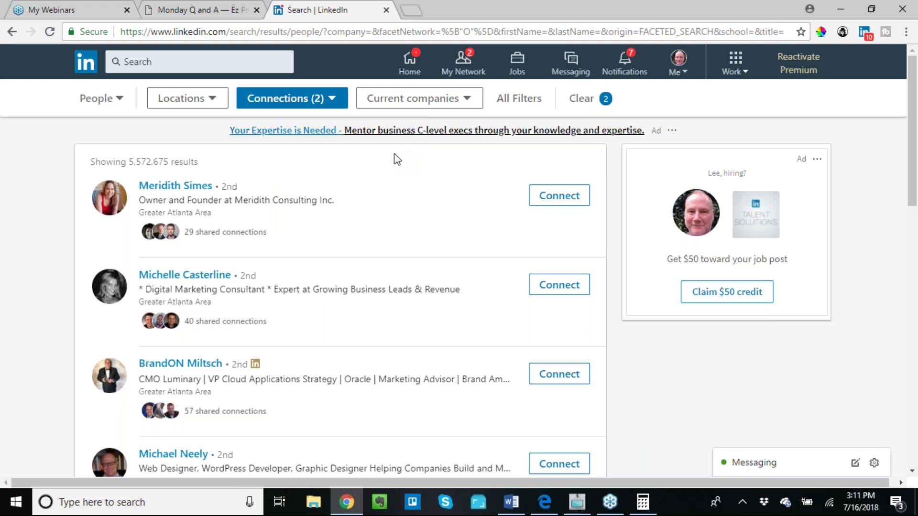
pyautogui.click(331, 99)
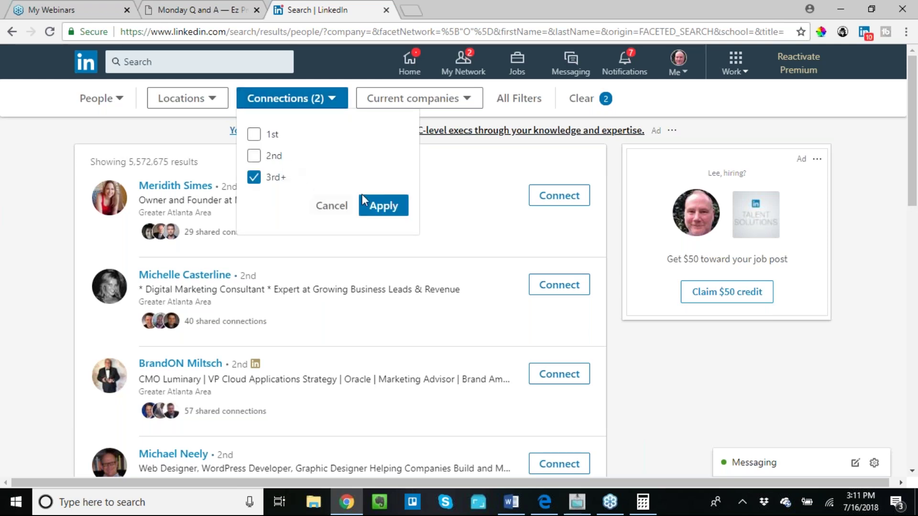
pyautogui.click(382, 206)
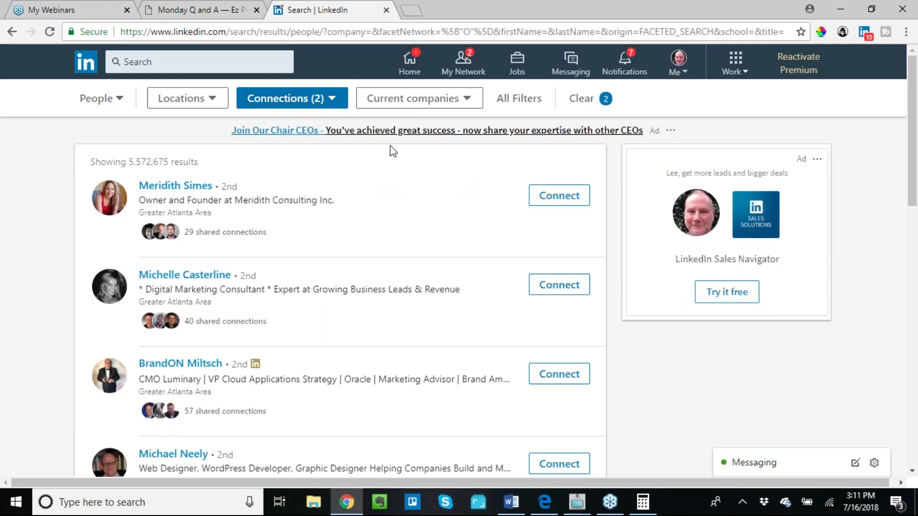
# Set the connections filter back to 2nd connections only.
pyautogui.click(322, 100)
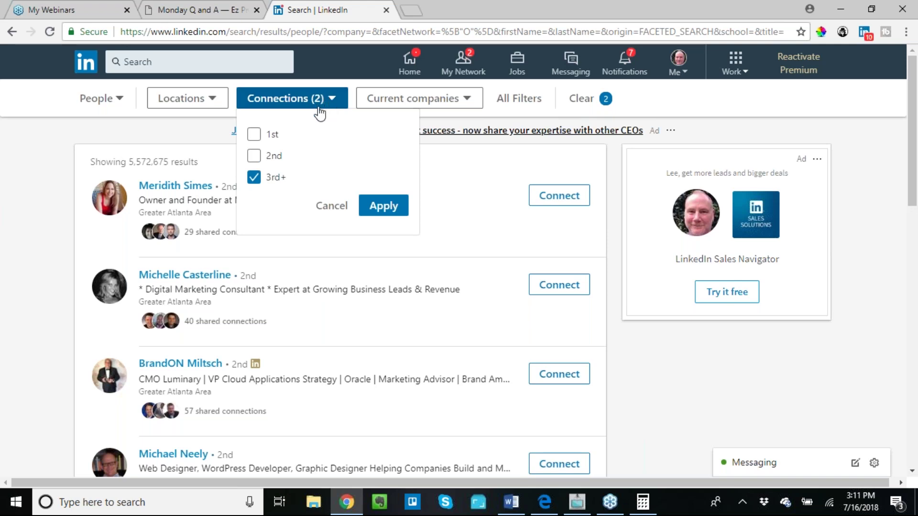
pyautogui.click(254, 156)
pyautogui.click(254, 179)
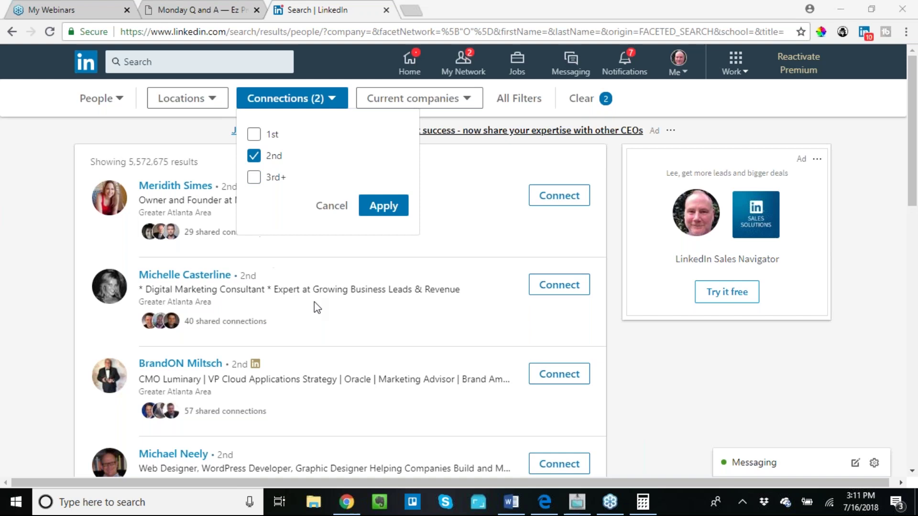
pyautogui.click(375, 211)
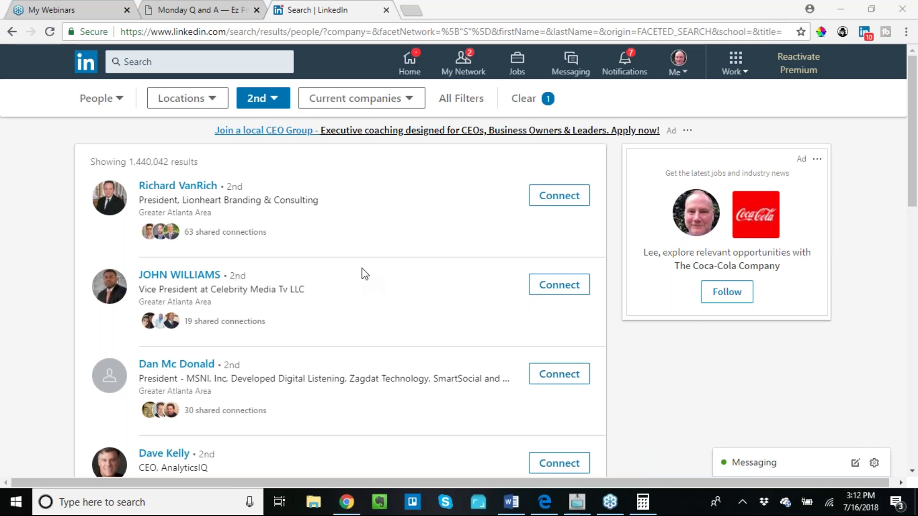
# Filter the people results to 1st connections only.
pyautogui.click(275, 101)
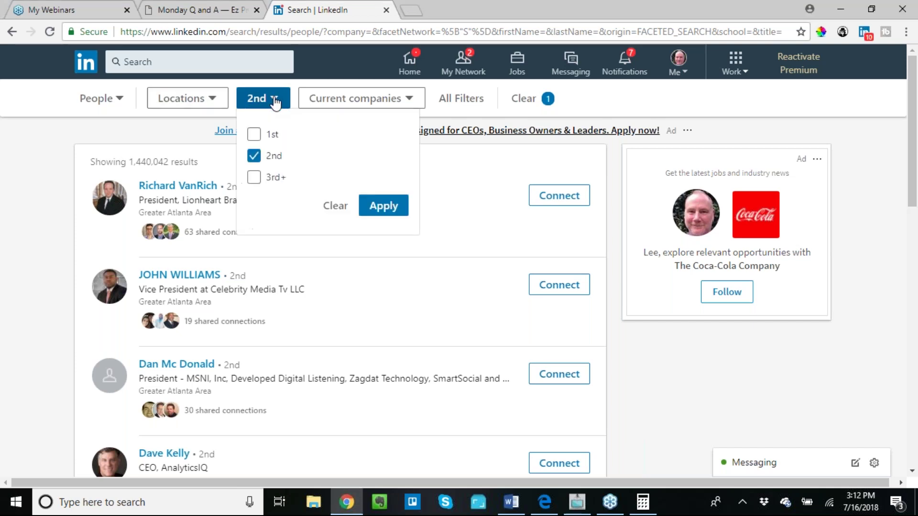
pyautogui.click(253, 136)
pyautogui.click(253, 156)
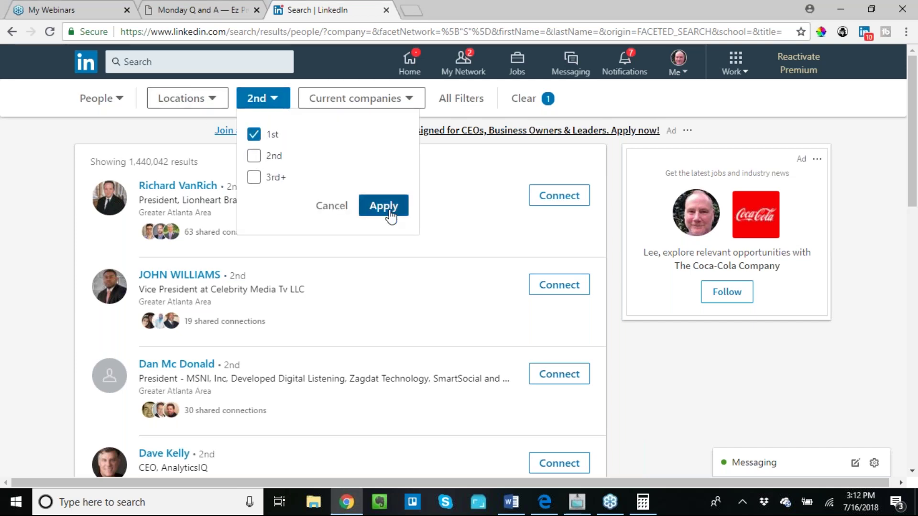
pyautogui.click(384, 206)
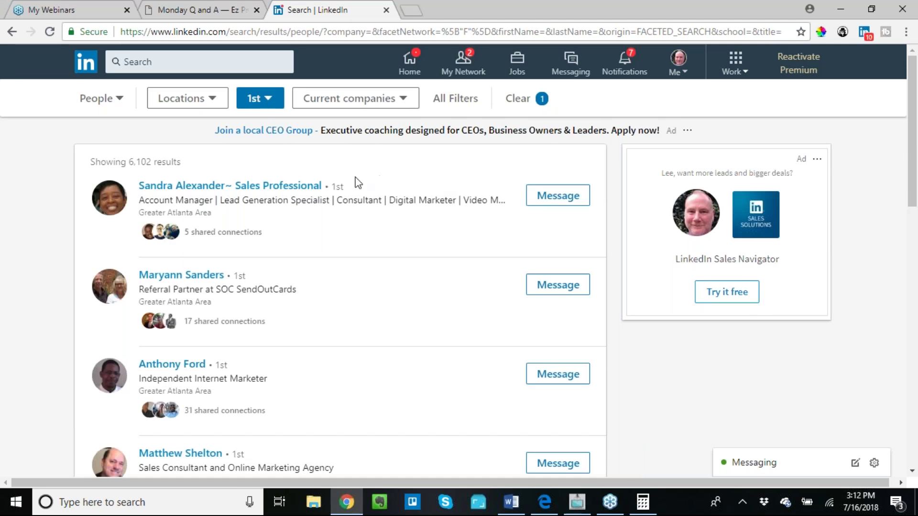
# Open the first listed connection's profile in a new browser tab, and return to the search results.
pyautogui.rightClick(273, 188)
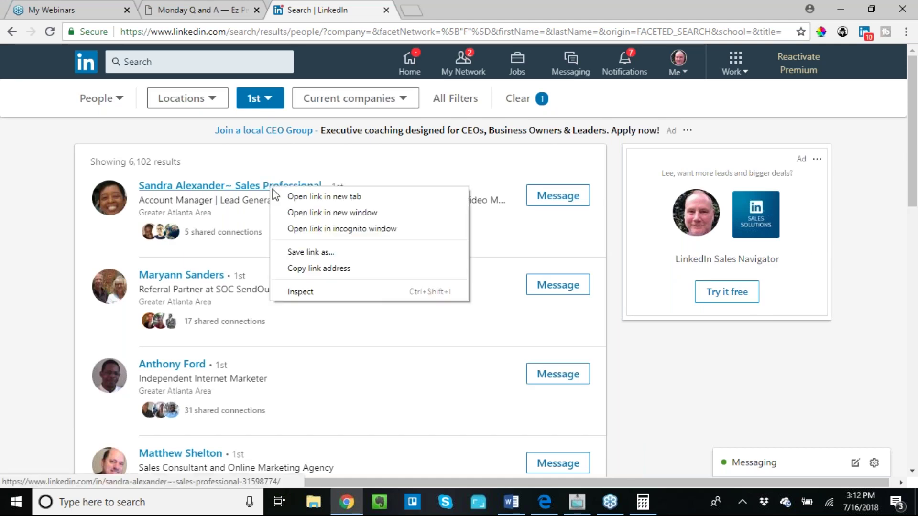
pyautogui.click(342, 196)
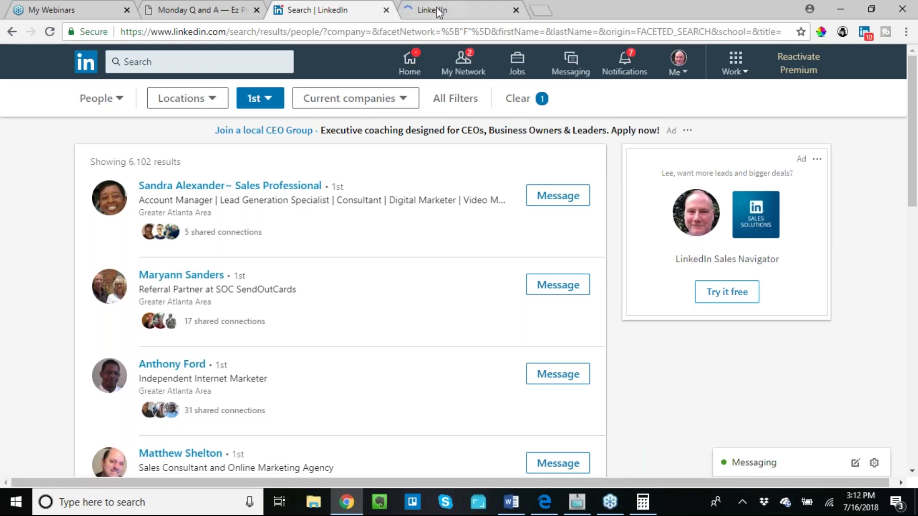
pyautogui.click(436, 11)
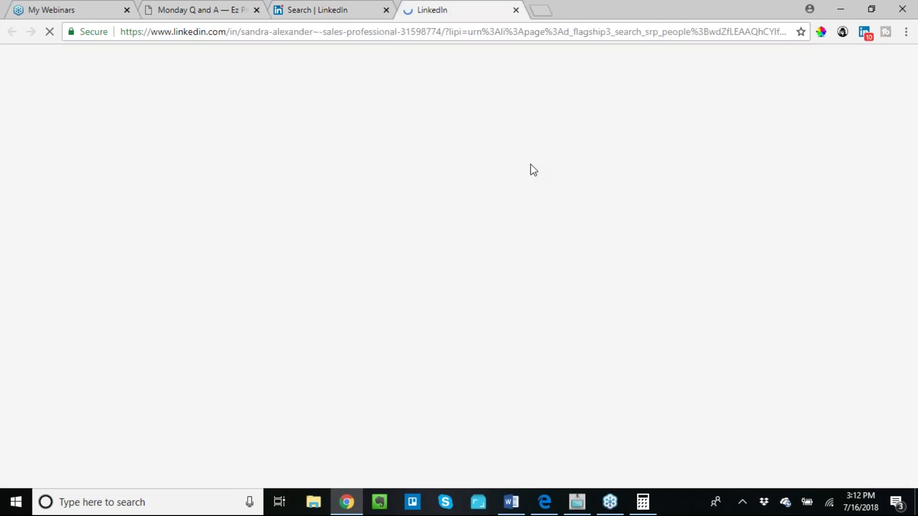
pyautogui.click(339, 12)
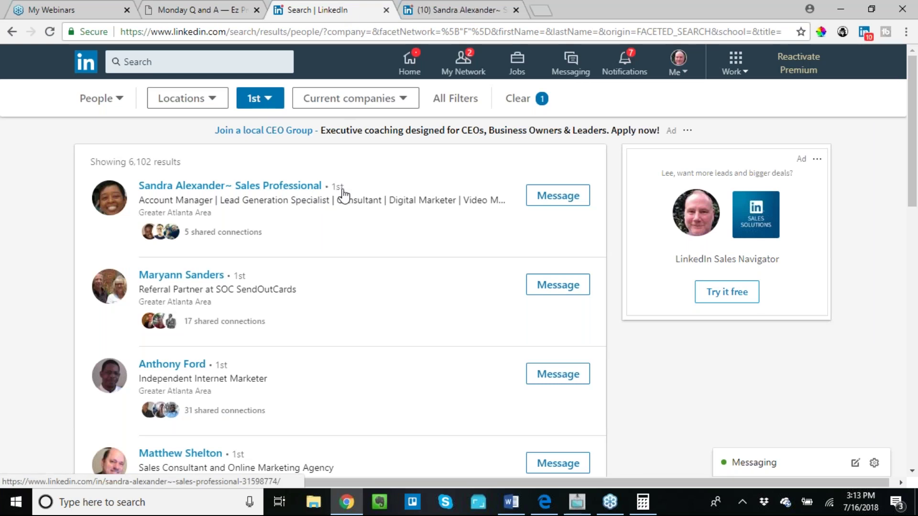
# Switch to the opened profile of the first listed 1st connection and look over its header and summary.
pyautogui.click(445, 14)
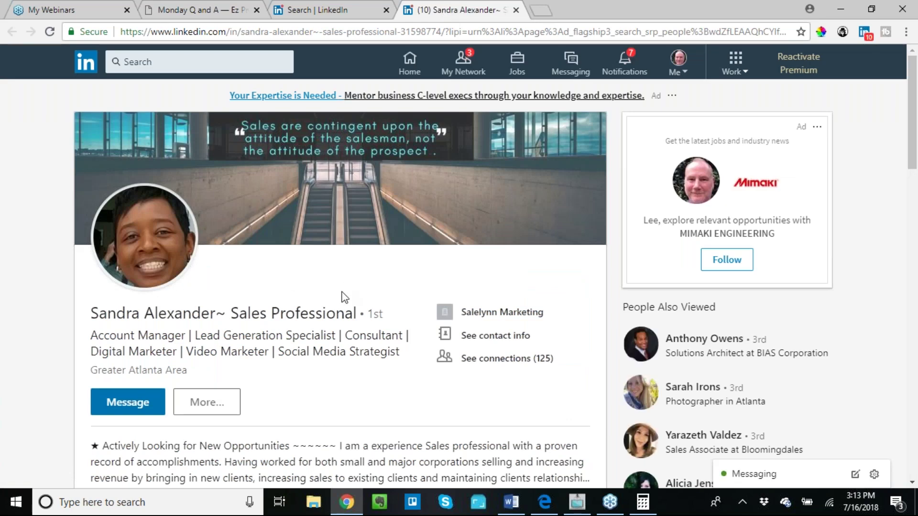
pyautogui.scroll(-4, 475, 296)
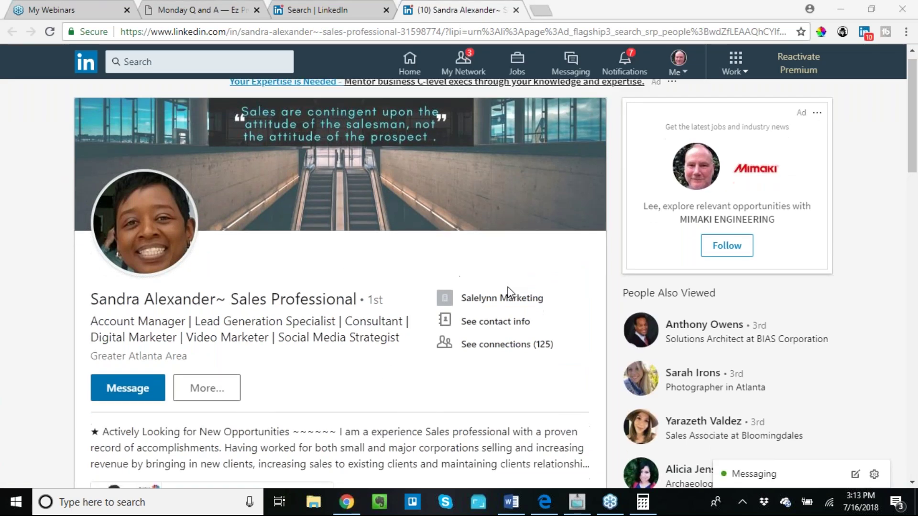
pyautogui.scroll(3, 552, 293)
pyautogui.scroll(-1, 411, 295)
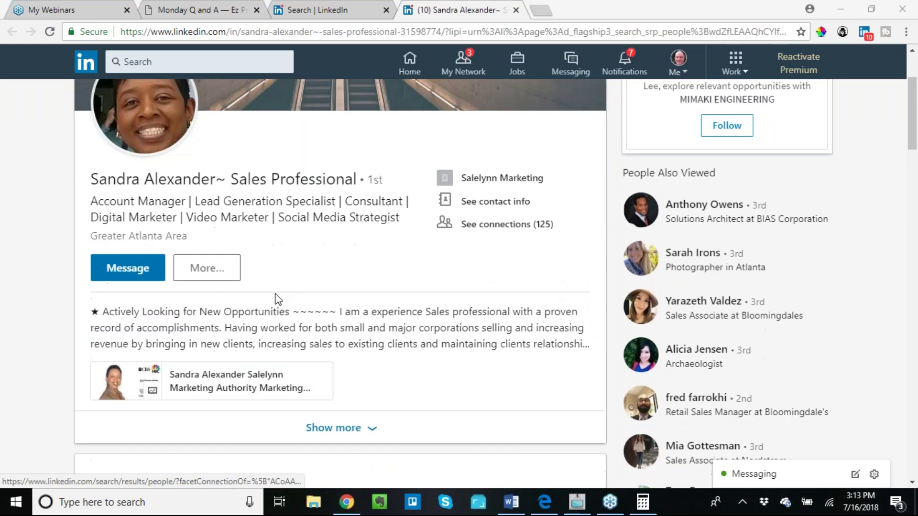
# Open the message window for this connection from the profile, minimize it, and restore it.
pyautogui.click(126, 277)
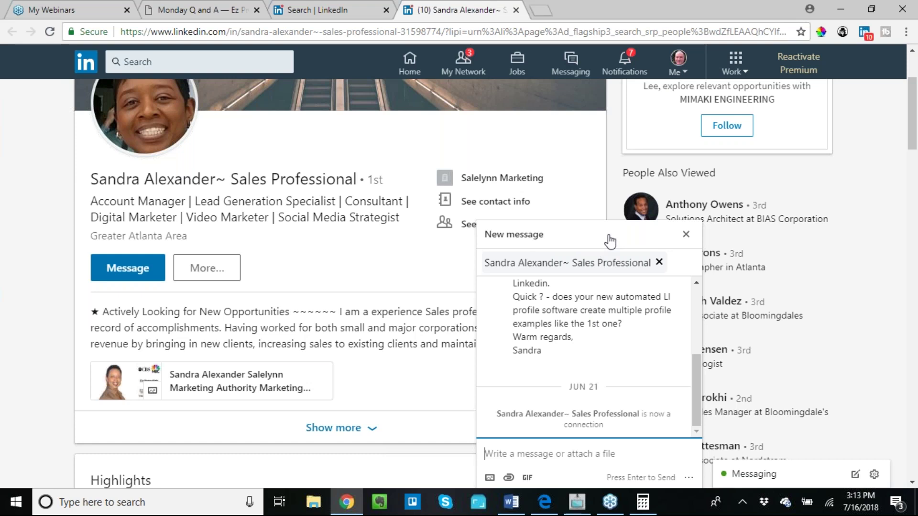
pyautogui.click(567, 235)
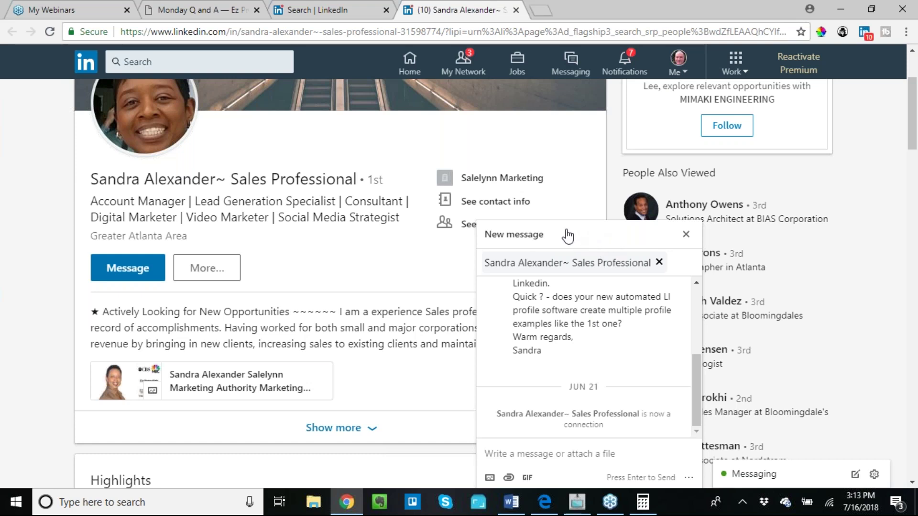
pyautogui.click(568, 236)
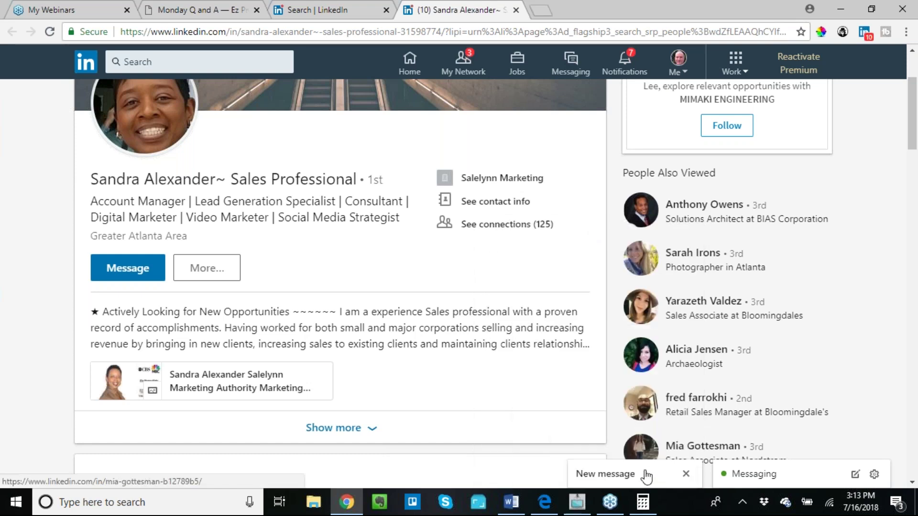
pyautogui.click(647, 475)
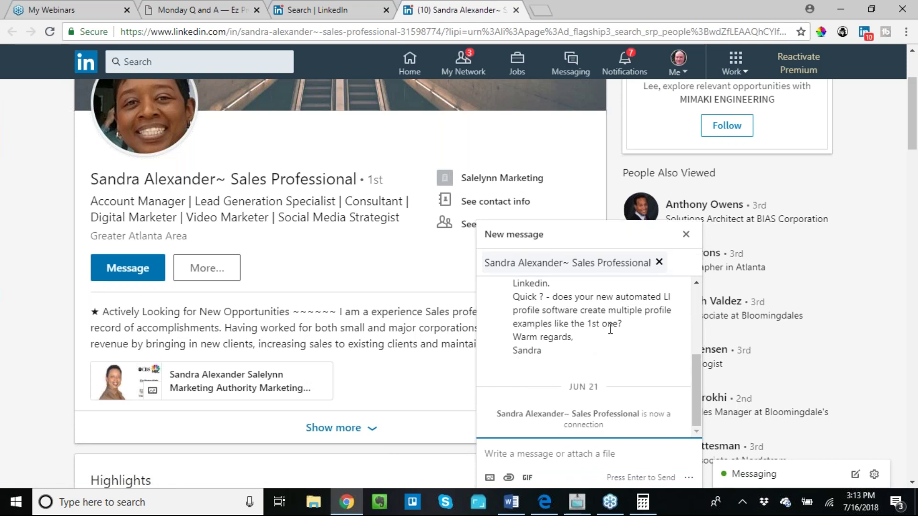
# Read through the earlier messages in the conversation with this connection and close the message window.
pyautogui.scroll(2, 610, 329)
pyautogui.scroll(2, 610, 329)
pyautogui.scroll(-5, 610, 329)
pyautogui.scroll(3, 610, 329)
pyautogui.scroll(2, 604, 338)
pyautogui.scroll(-5, 603, 338)
pyautogui.click(687, 236)
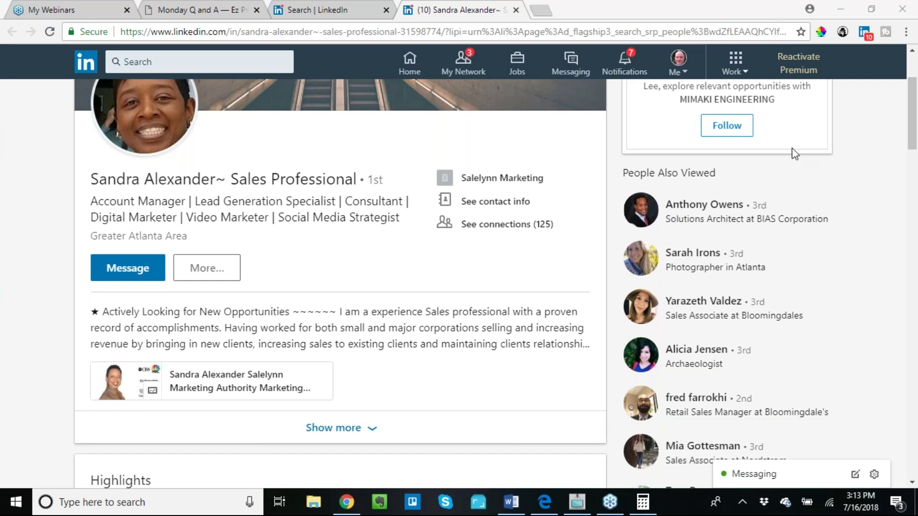
# Open a message to the connection from the profile again, and close the profile's tab to return to the search results.
pyautogui.moveTo(914, 109); pyautogui.dragTo(915, 77)
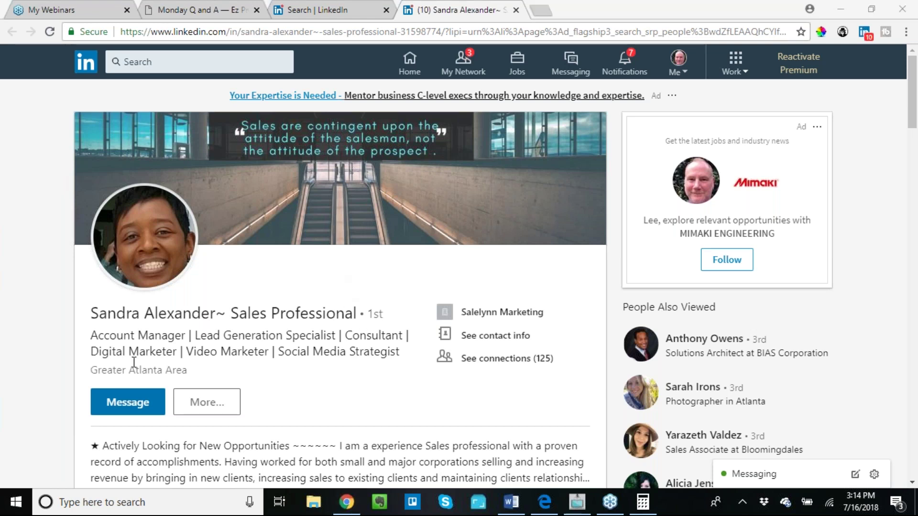
pyautogui.click(130, 407)
pyautogui.click(516, 13)
pyautogui.click(515, 11)
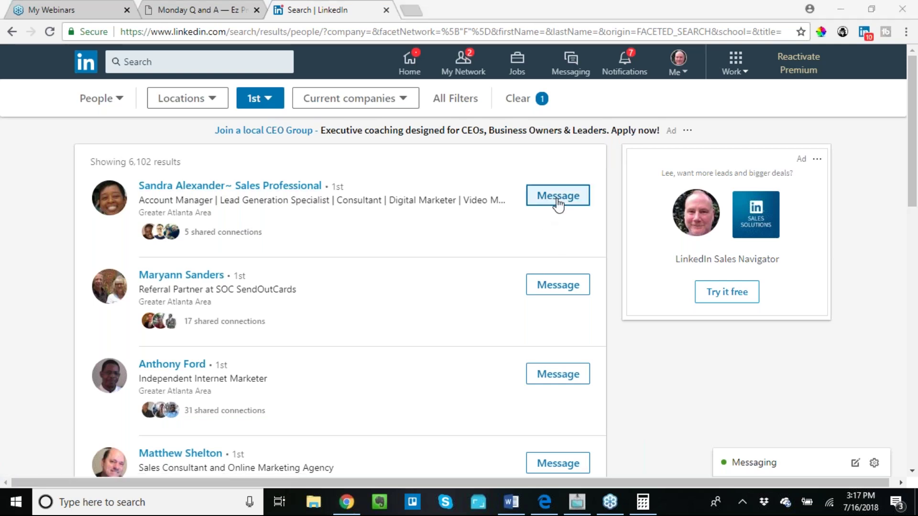
# Open a new message to the second listed 1st connection and close it without writing anything.
pyautogui.scroll(-3, 473, 298)
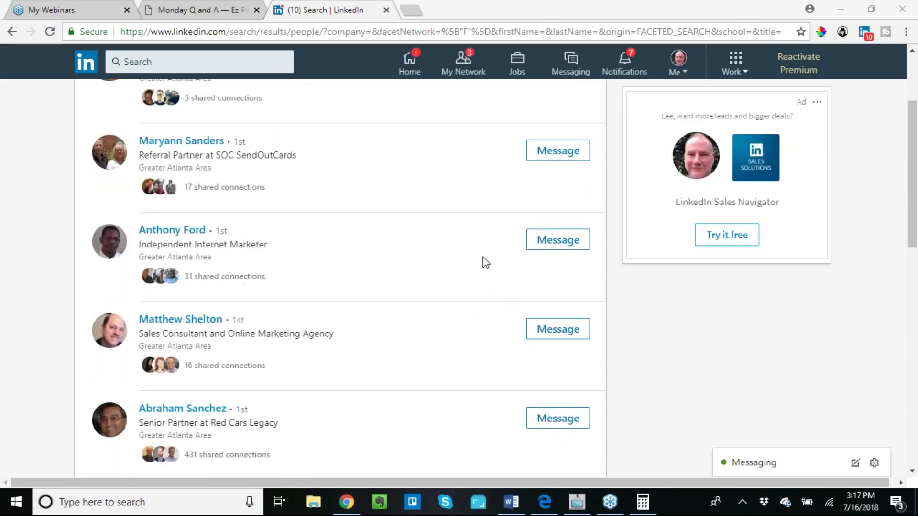
pyautogui.scroll(3, 392, 234)
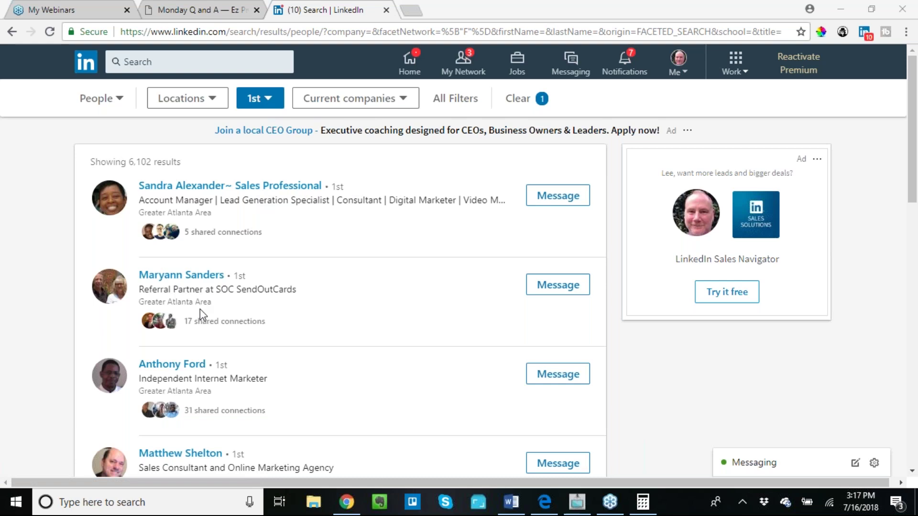
pyautogui.scroll(-3, 395, 215)
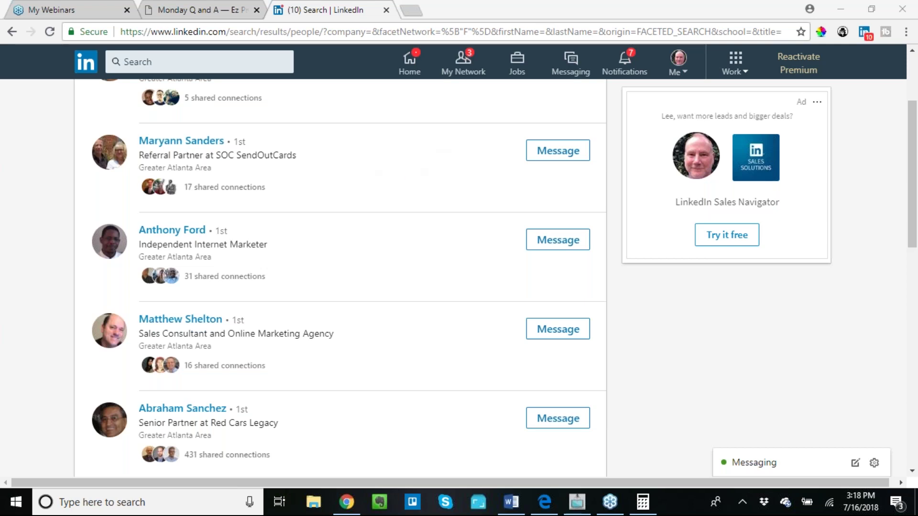
pyautogui.click(558, 152)
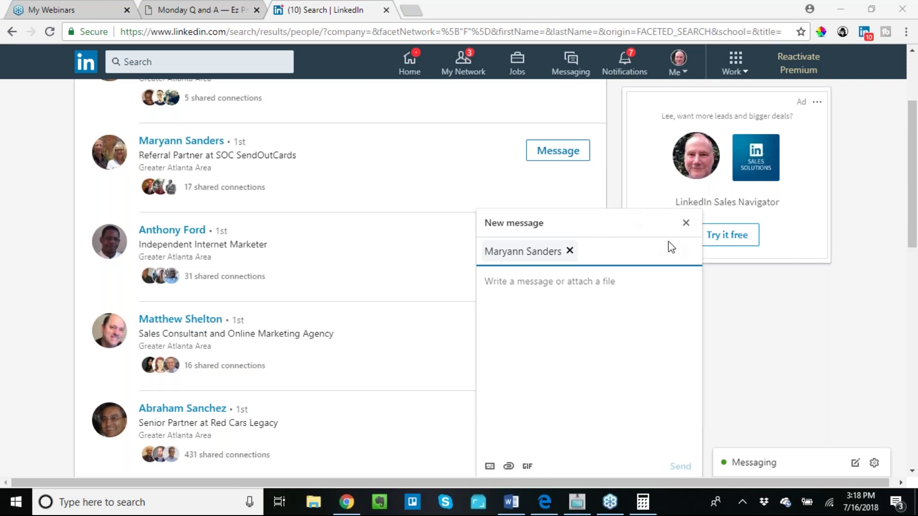
pyautogui.click(686, 223)
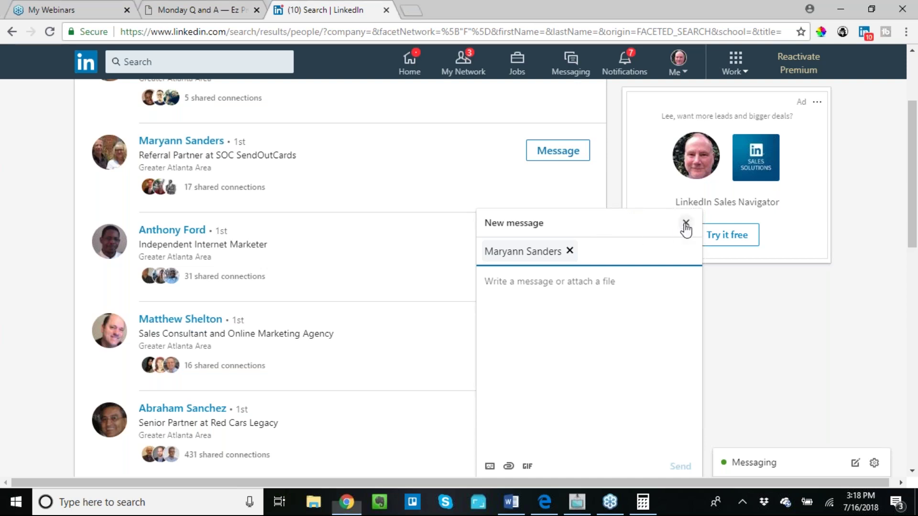
pyautogui.click(686, 225)
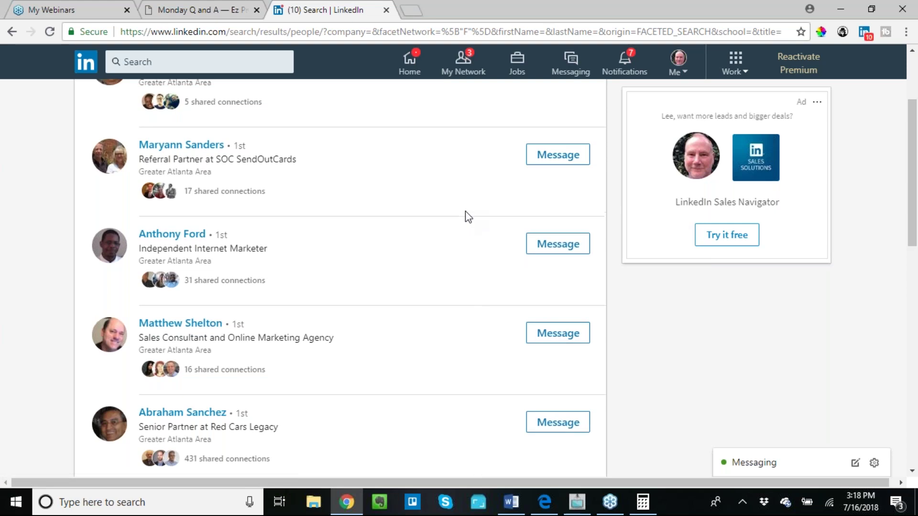
# Change the connections filter of the people search from 1st to 2nd connections only.
pyautogui.scroll(3, 466, 208)
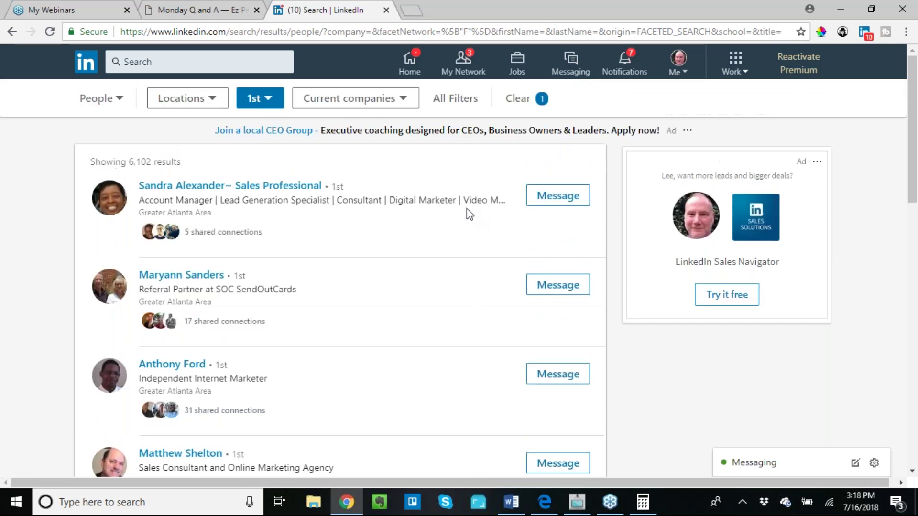
pyautogui.click(262, 101)
pyautogui.click(253, 156)
pyautogui.click(252, 134)
pyautogui.click(385, 206)
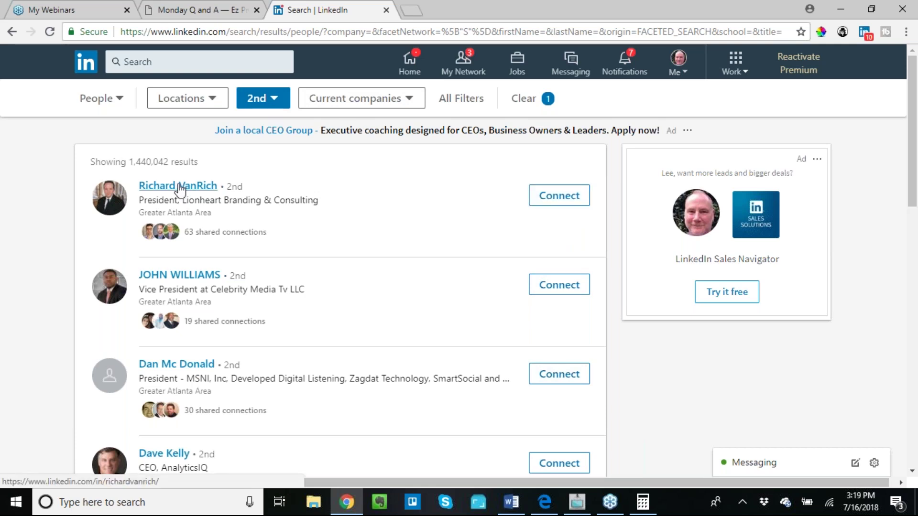
# Open the first listed 2nd connection's profile in a new browser tab and switch to it.
pyautogui.rightClick(198, 188)
pyautogui.click(225, 196)
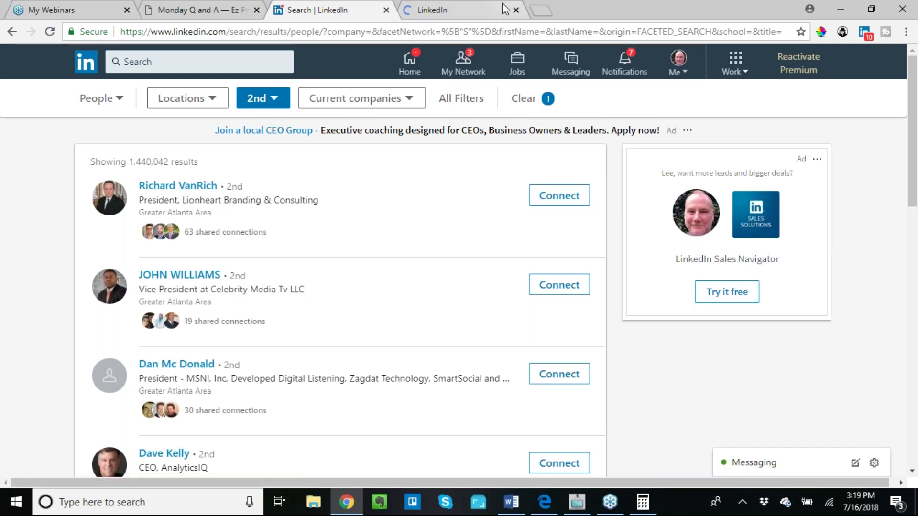
pyautogui.click(485, 7)
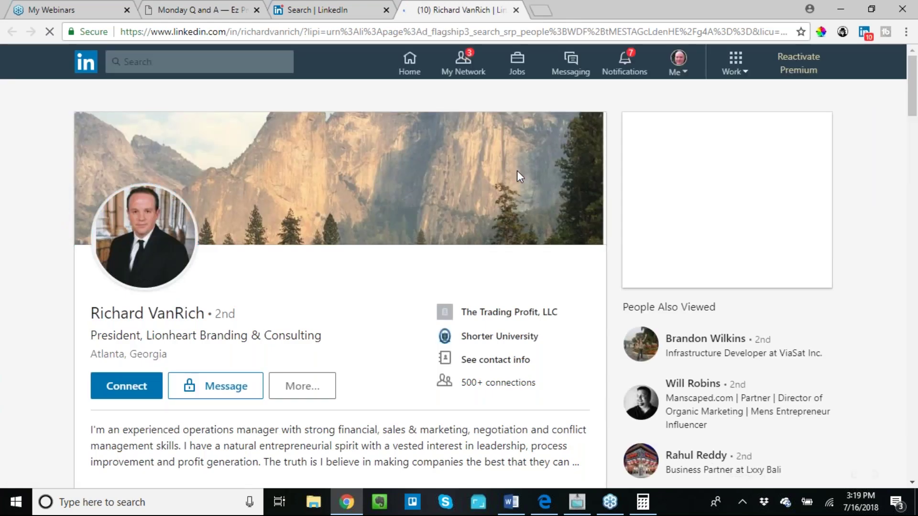
# Examine the 2nd connection's profile header and highlights, and expand the full summary to read it.
pyautogui.scroll(-3, 621, 187)
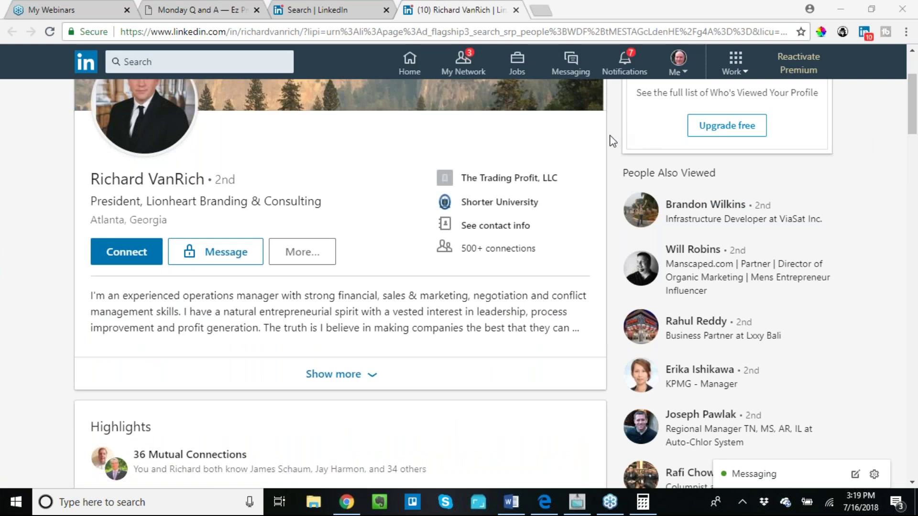
pyautogui.scroll(-1, 611, 139)
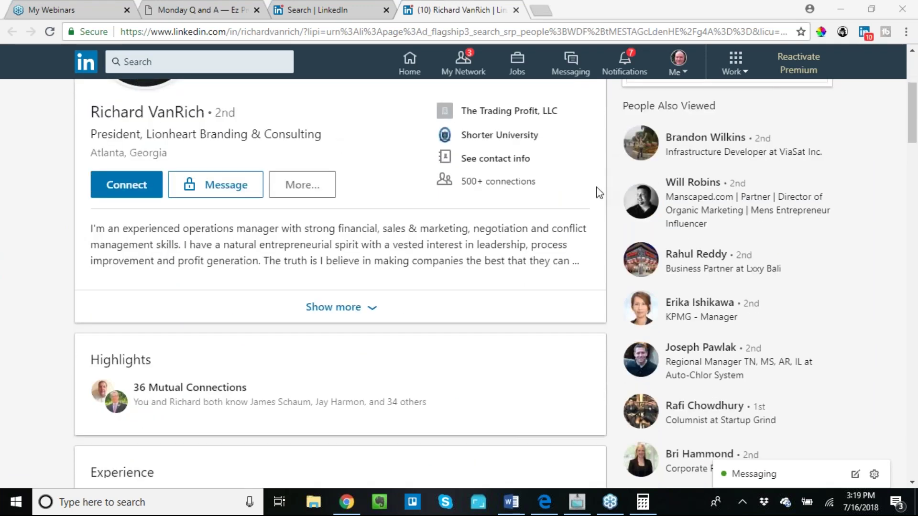
pyautogui.scroll(1, 593, 185)
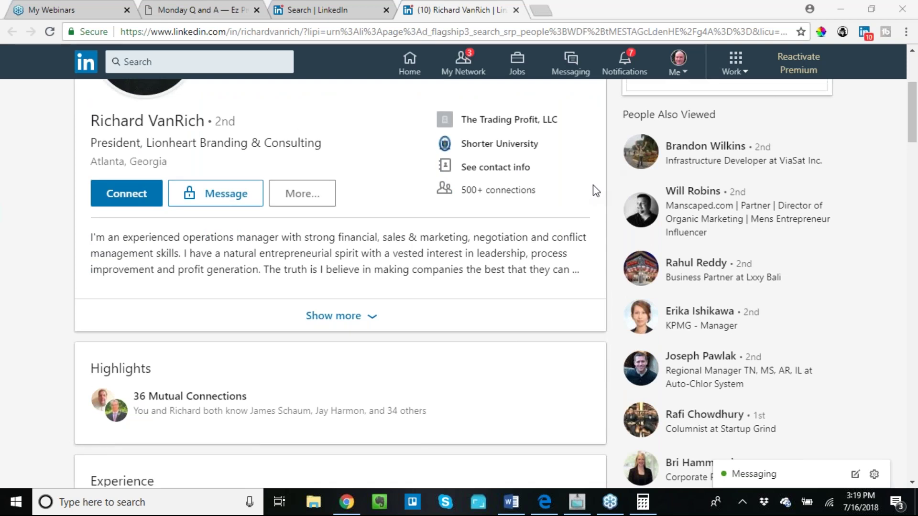
pyautogui.scroll(1, 592, 187)
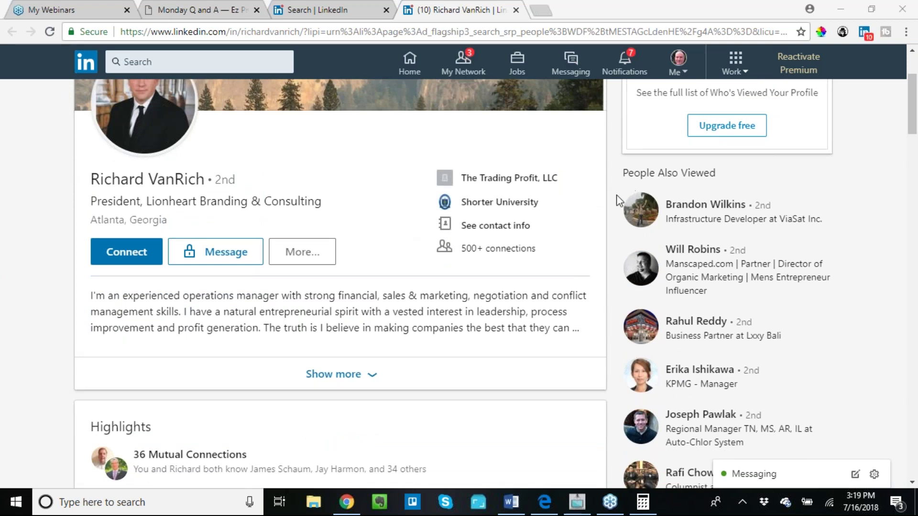
pyautogui.scroll(-3, 615, 195)
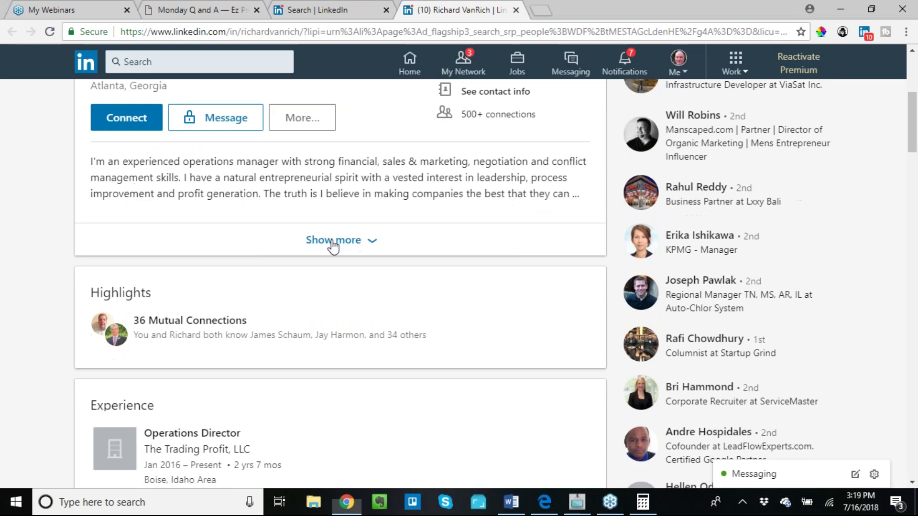
pyautogui.click(333, 240)
pyautogui.scroll(-6, 581, 210)
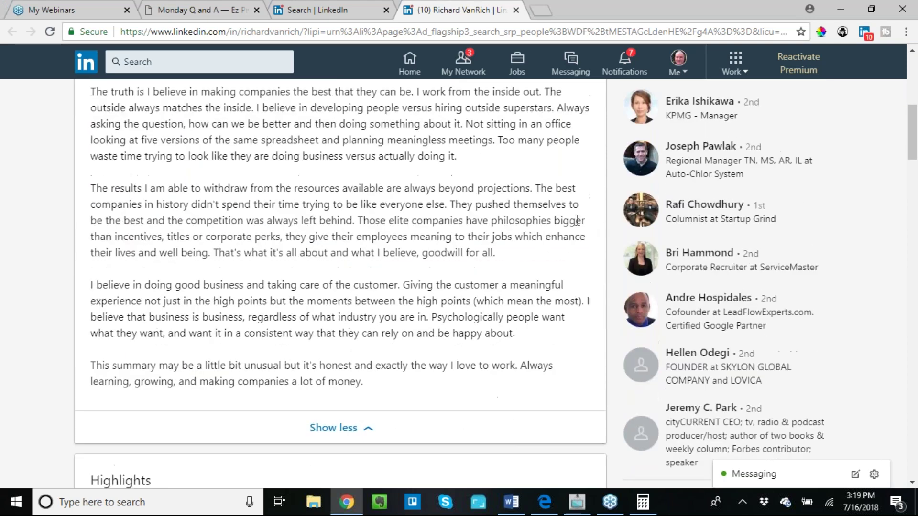
pyautogui.scroll(10, 570, 242)
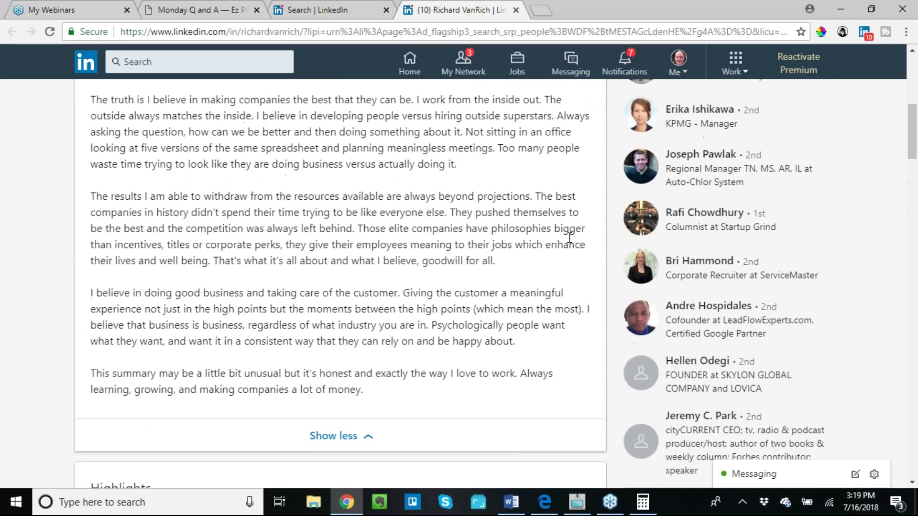
pyautogui.scroll(1, 569, 243)
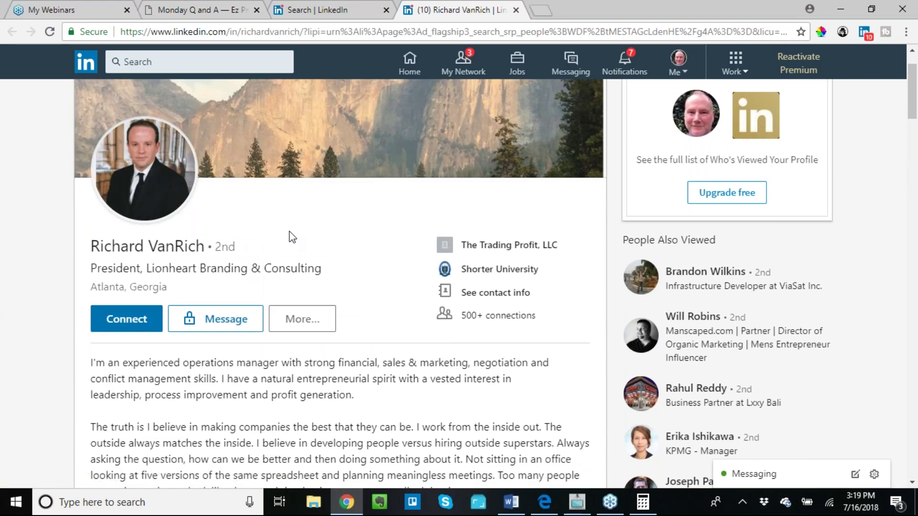
# Look through the work experience on the 2nd connection's profile and return to the profile header.
pyautogui.scroll(-2, 371, 260)
pyautogui.scroll(-15, 467, 278)
pyautogui.scroll(2, 209, 180)
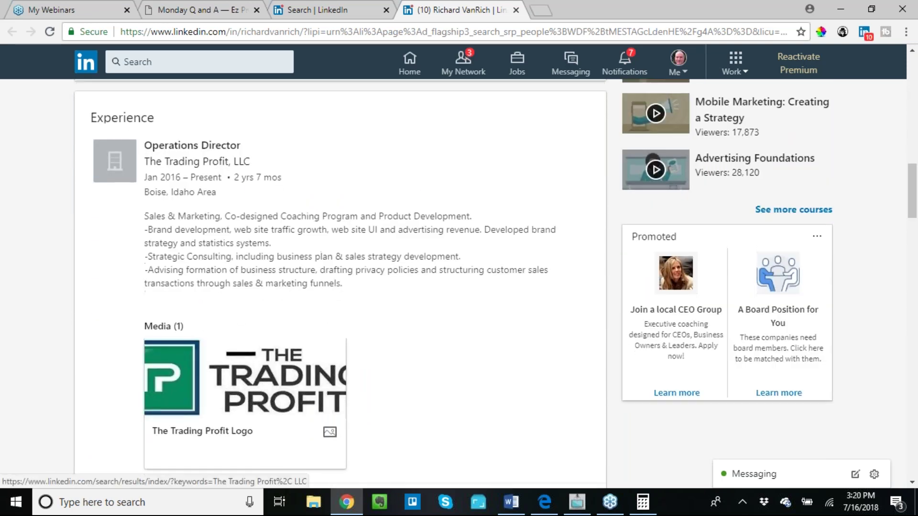
pyautogui.scroll(-8, 434, 201)
pyautogui.scroll(-5, 191, 128)
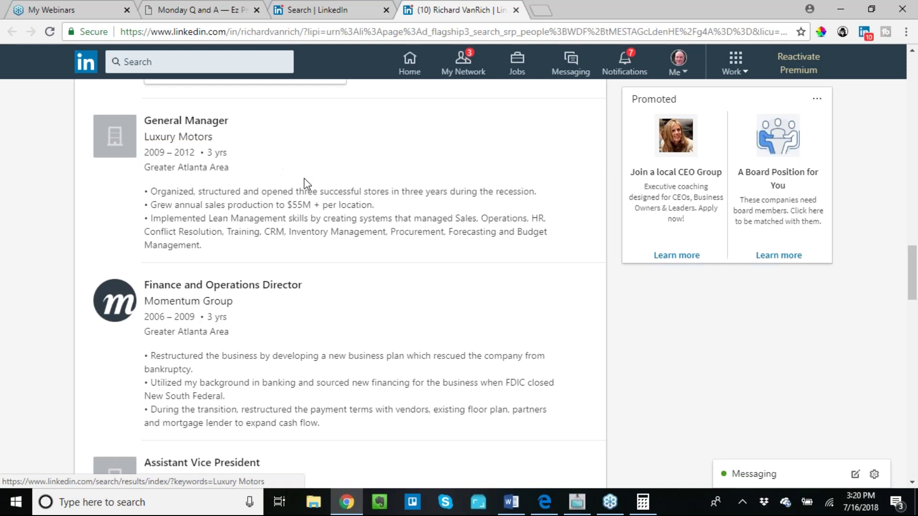
pyautogui.scroll(-3, 308, 188)
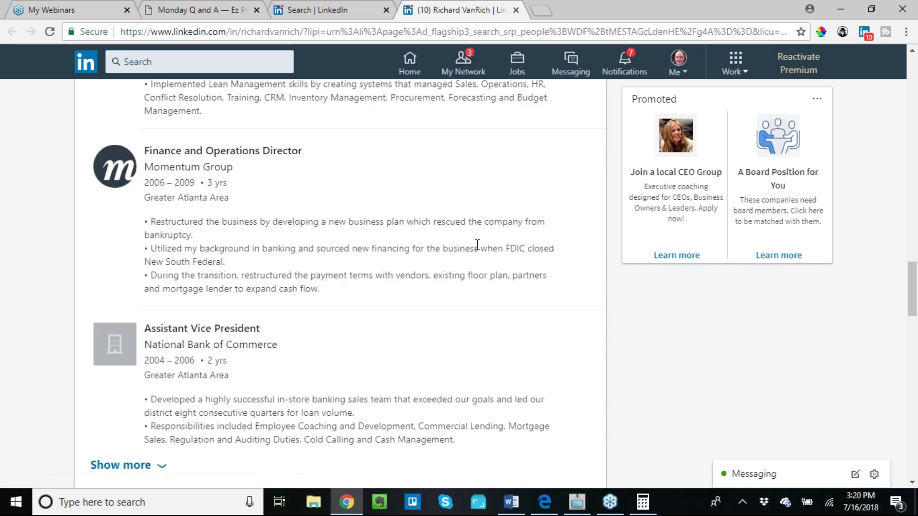
pyautogui.scroll(9, 453, 234)
pyautogui.scroll(15, 454, 234)
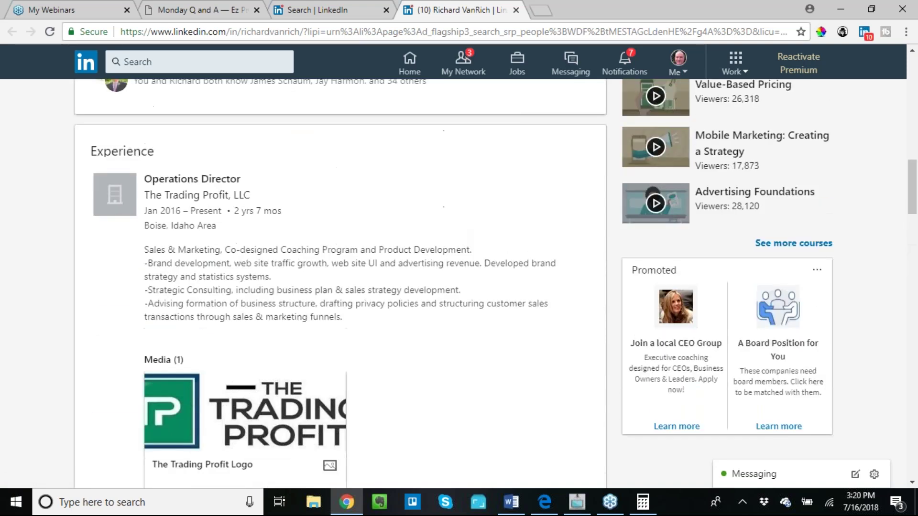
pyautogui.scroll(-2, 491, 239)
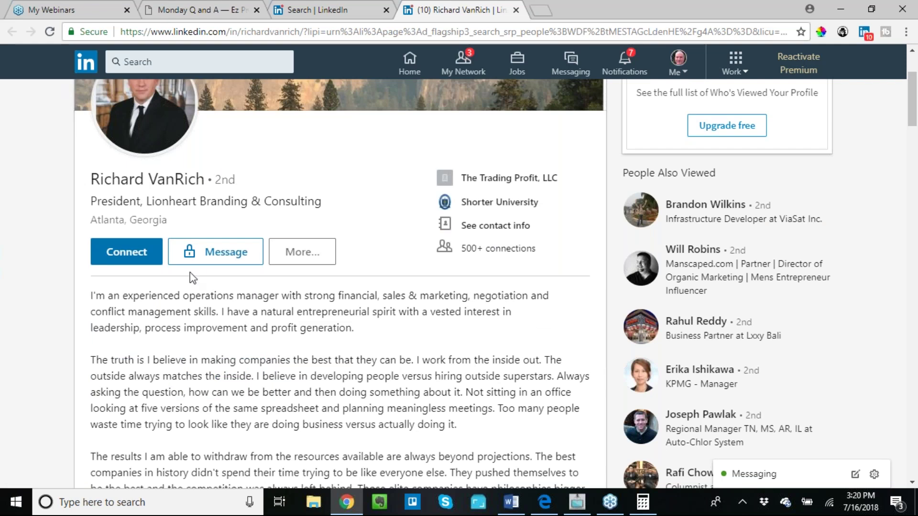
# Check the explanation of the locked Message option on the 2nd connection's profile.
pyautogui.moveTo(206, 262)
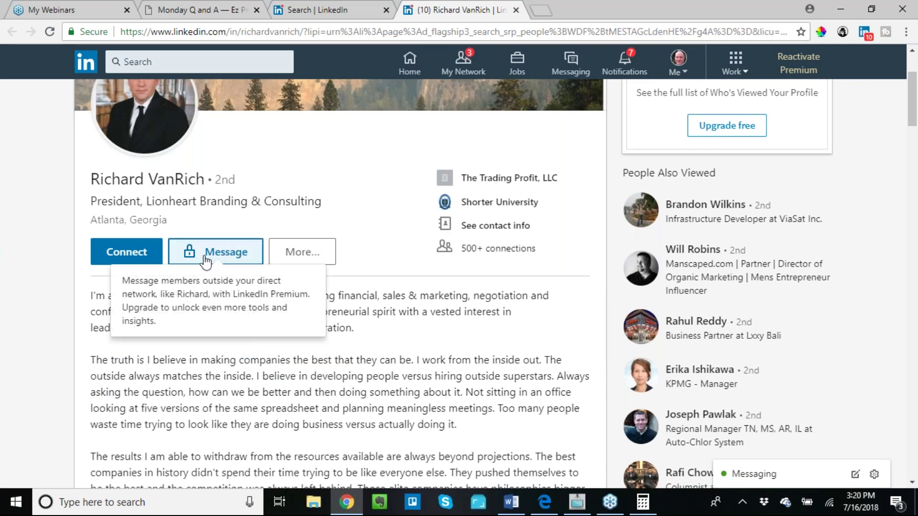
pyautogui.scroll(-1, 479, 290)
pyautogui.moveTo(219, 189)
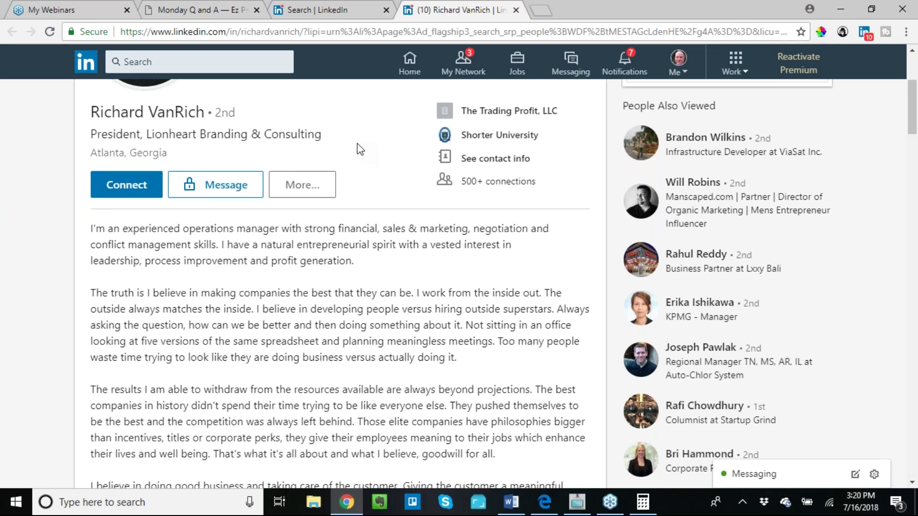
# Preview the connection invitation options on the 2nd connection's profile and close them without sending anything.
pyautogui.click(131, 185)
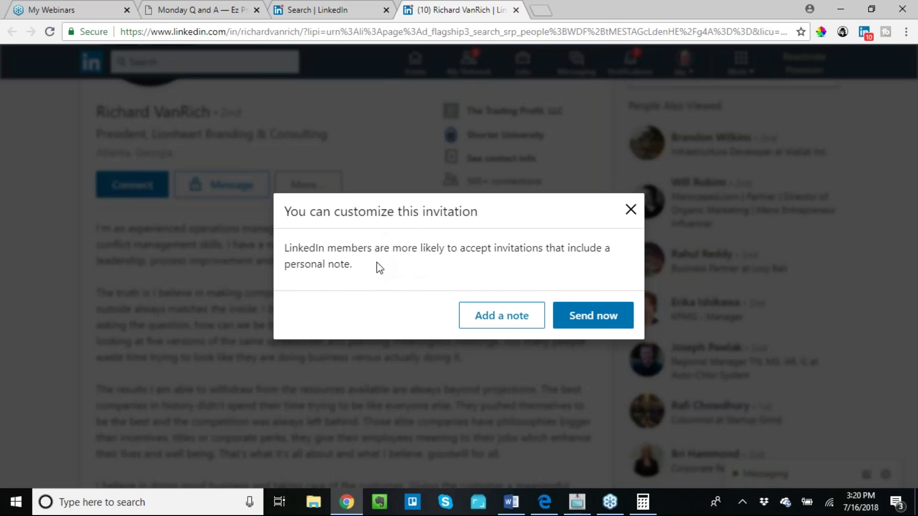
pyautogui.click(631, 211)
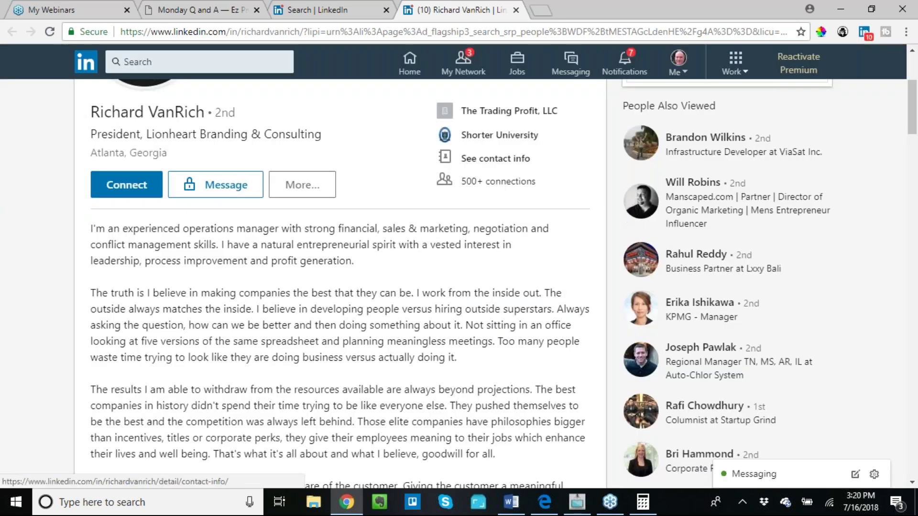
pyautogui.scroll(2, 341, 148)
pyautogui.scroll(3, 339, 148)
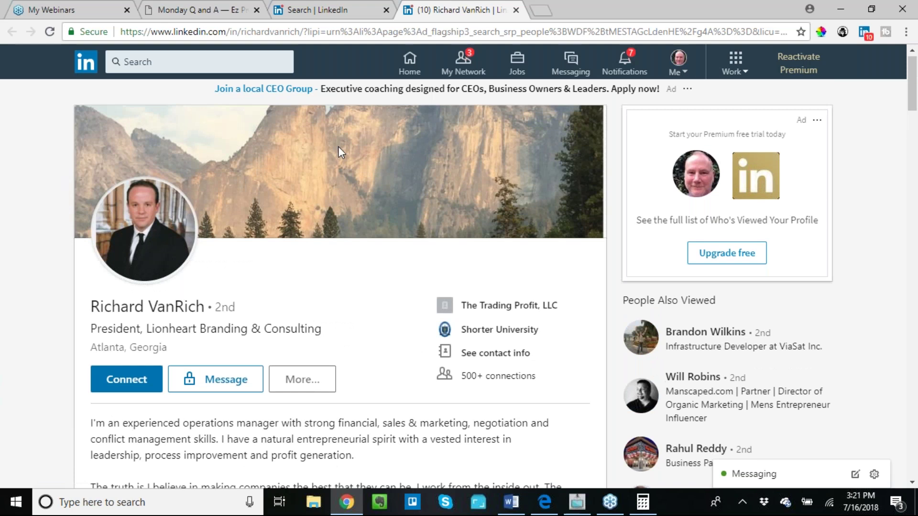
# Look through the full summary on the 2nd connection's profile and return to the profile header.
pyautogui.scroll(-3, 337, 146)
pyautogui.scroll(-9, 451, 228)
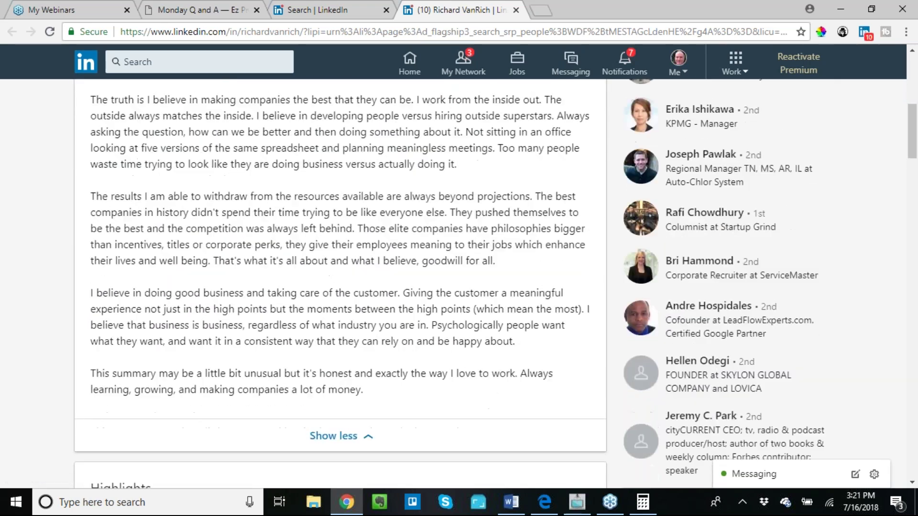
pyautogui.scroll(5, 451, 228)
pyautogui.scroll(-15, 451, 228)
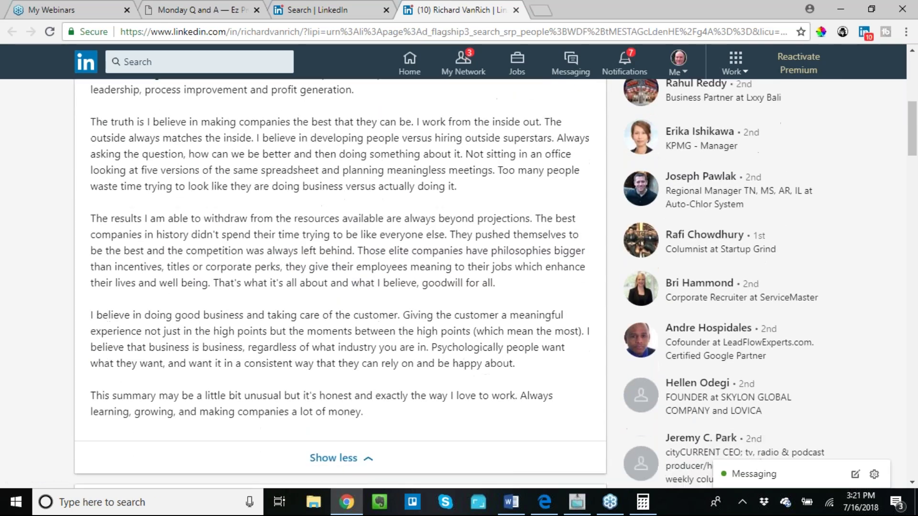
pyautogui.scroll(-7, 447, 229)
pyautogui.scroll(10, 447, 228)
pyautogui.scroll(15, 445, 229)
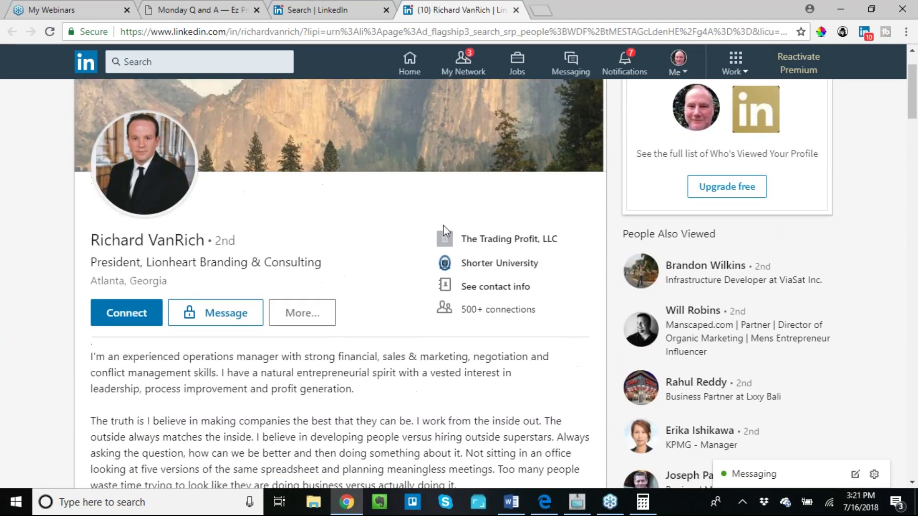
# Start a connection invitation with a personal note that greets the recipient by first name, followed by "Hope you're well!".
pyautogui.scroll(-3, 444, 230)
pyautogui.click(126, 184)
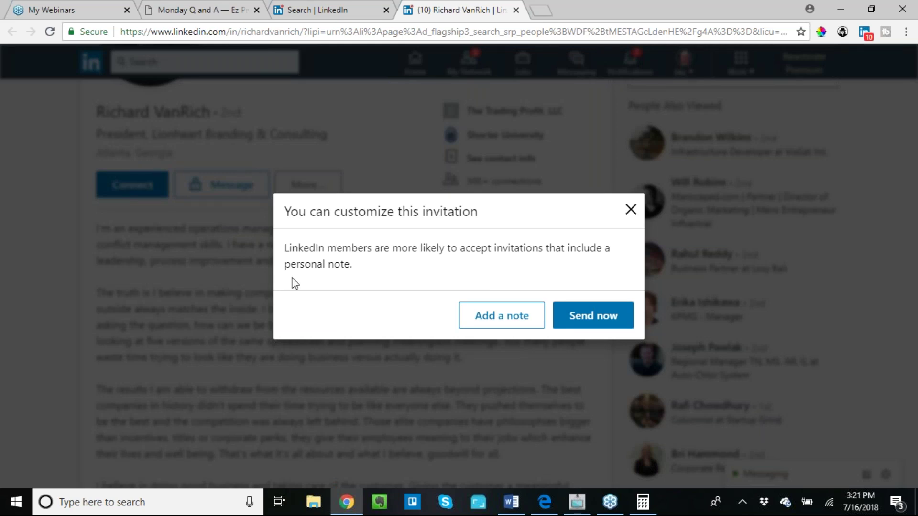
pyautogui.click(498, 319)
pyautogui.click(423, 236)
pyautogui.write('Hi Richard')
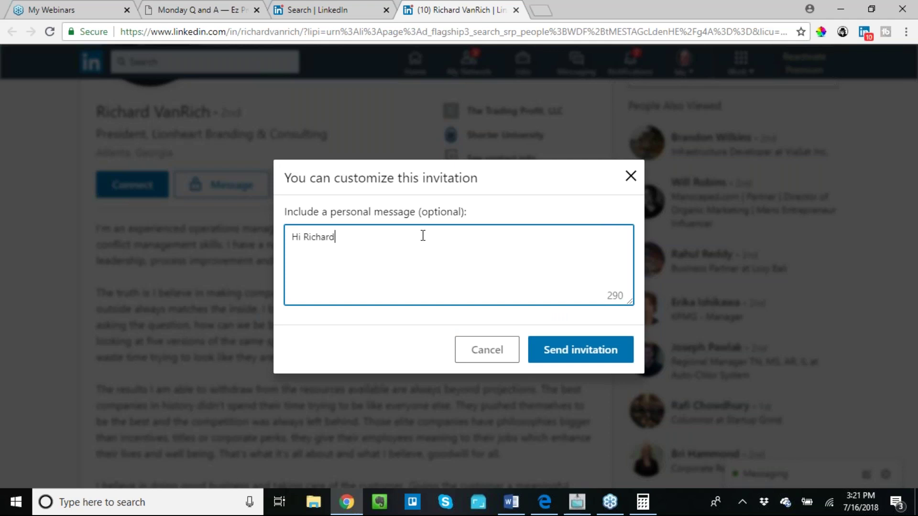
pyautogui.write("! Hope you're well! ")
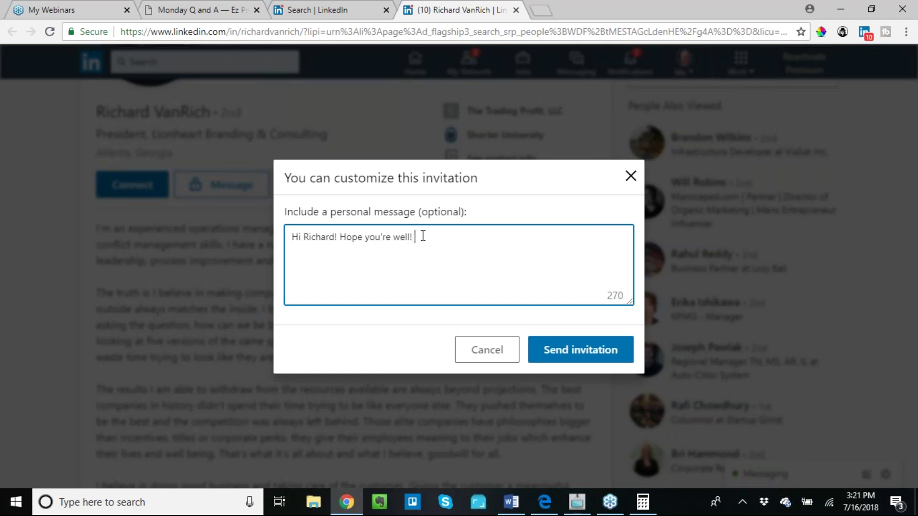
# Continue the invitation note with "Thought we should connect since we're in".
pyautogui.write('Thought we shoudl')
pyautogui.press('BackSpace')
pyautogui.press('BackSpace')
pyautogui.press('BackSpace')
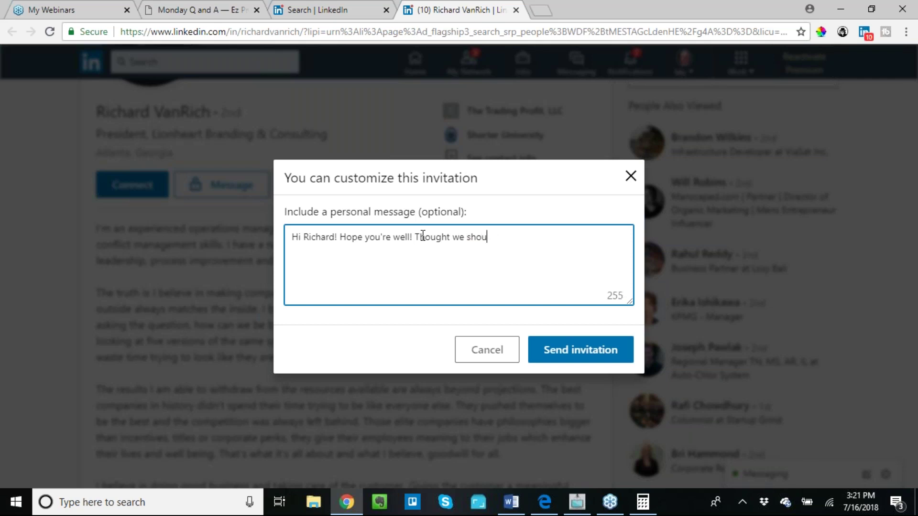
pyautogui.write("ld connect since we're")
pyautogui.press('BackSpace')
pyautogui.press('BackSpace')
pyautogui.press('BackSpace')
pyautogui.write("'re in ")
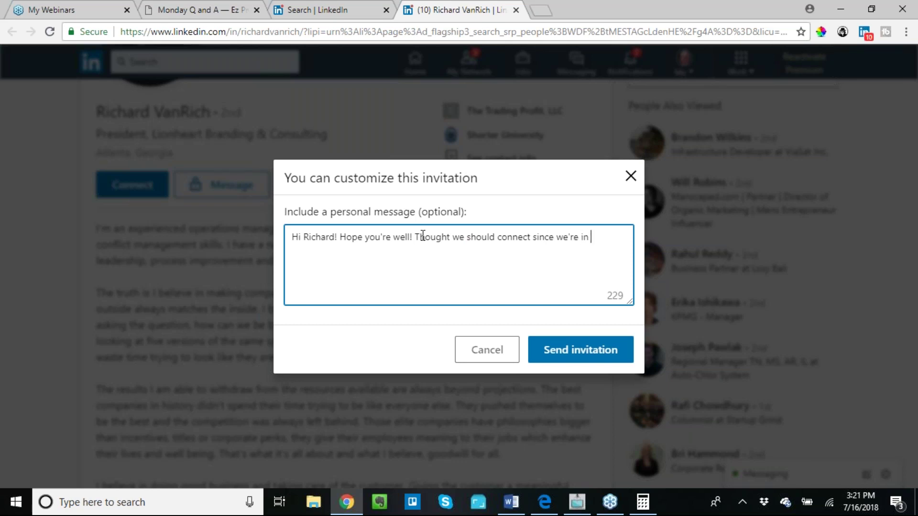
# Finish the note with "the same geographical area and potentially related businesses.", sign it with the sender's first name, and send the invitation.
pyautogui.write('the same geogr')
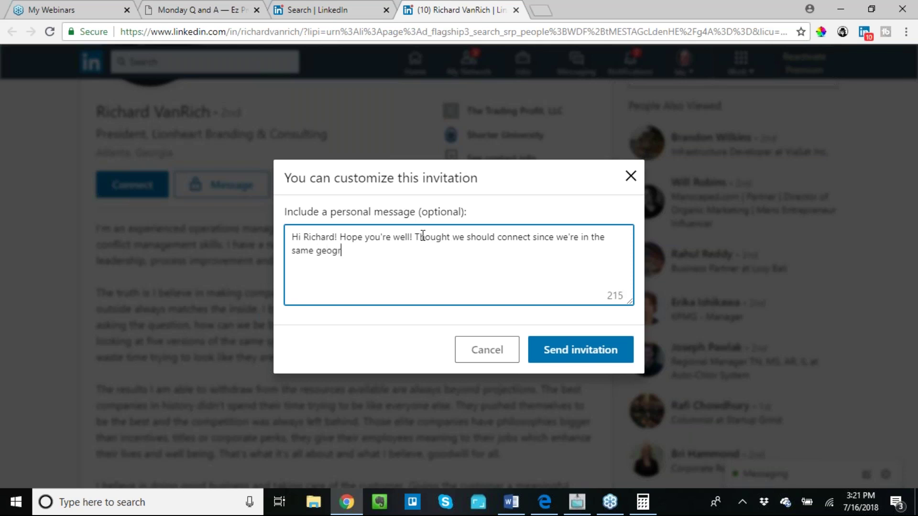
pyautogui.write('aphical area and pote')
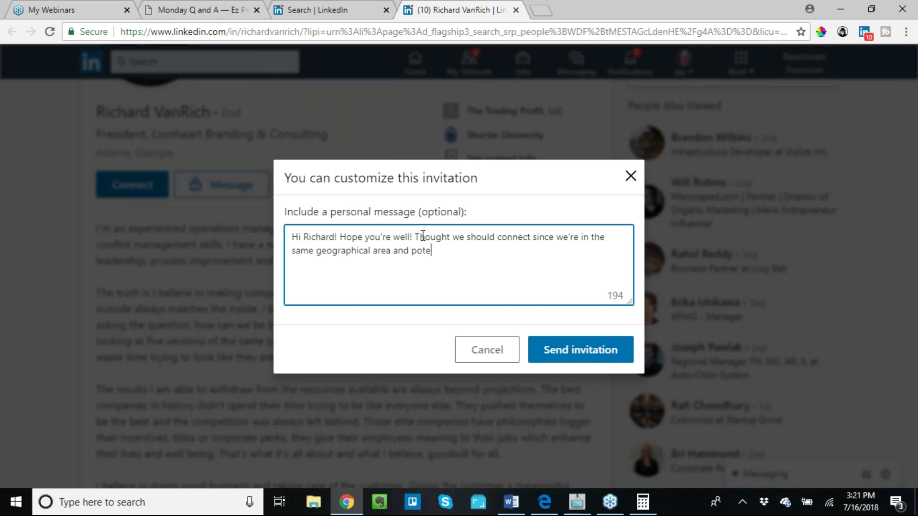
pyautogui.write('ntially related')
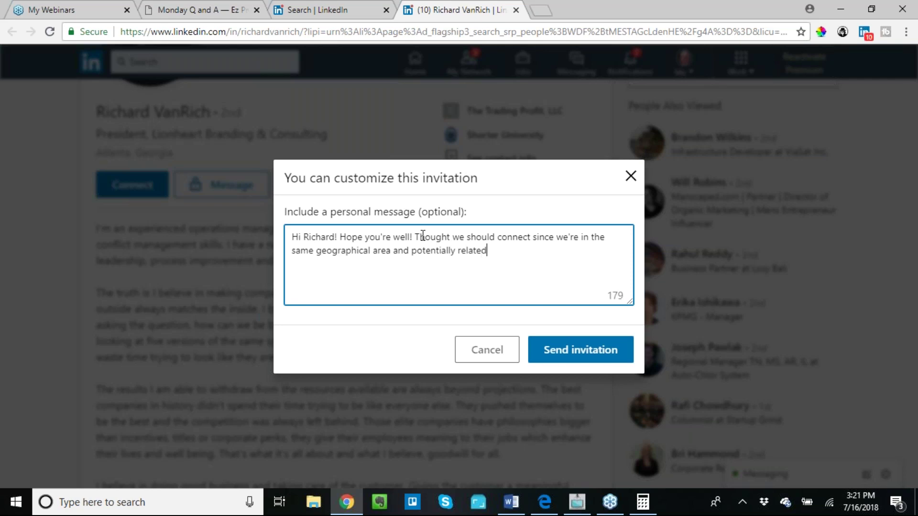
pyautogui.write(' businesses. Lee')
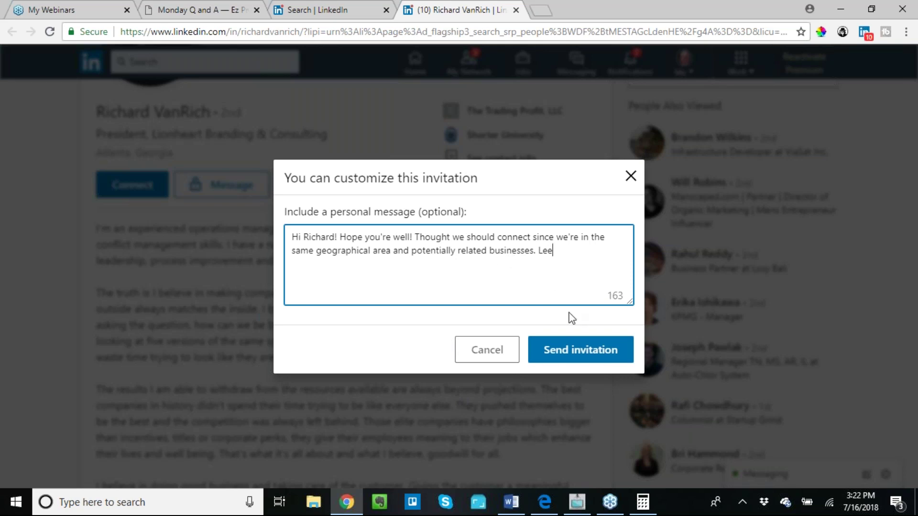
pyautogui.click(578, 351)
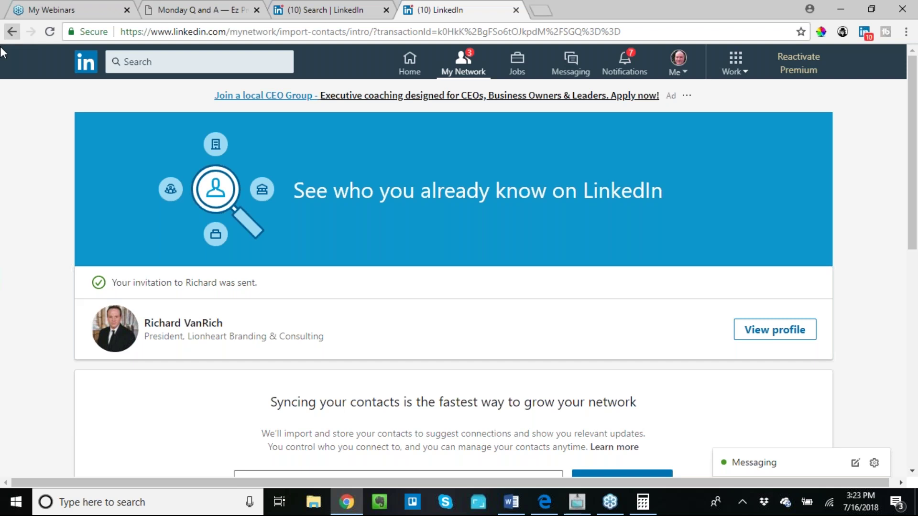
# Go back to the invited 2nd connection's profile and check the invitation status in the header.
pyautogui.click(12, 32)
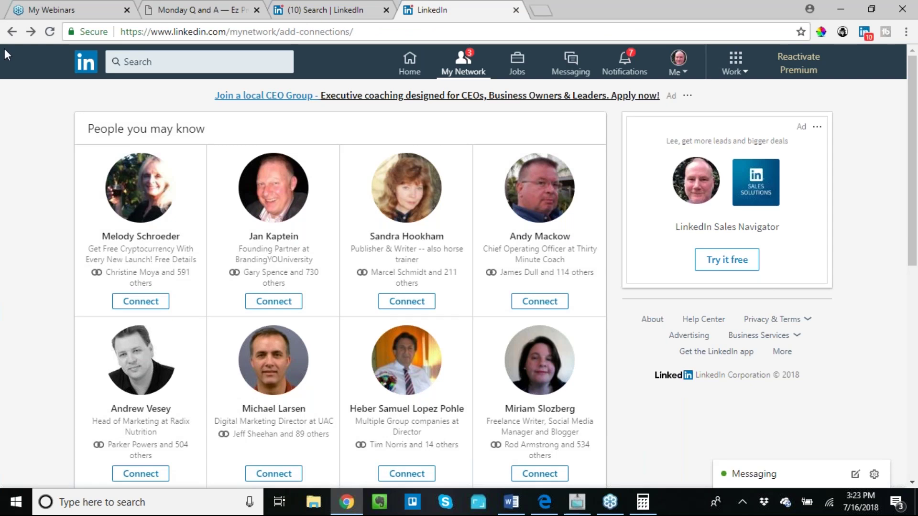
pyautogui.click(12, 32)
pyautogui.scroll(-3, 564, 184)
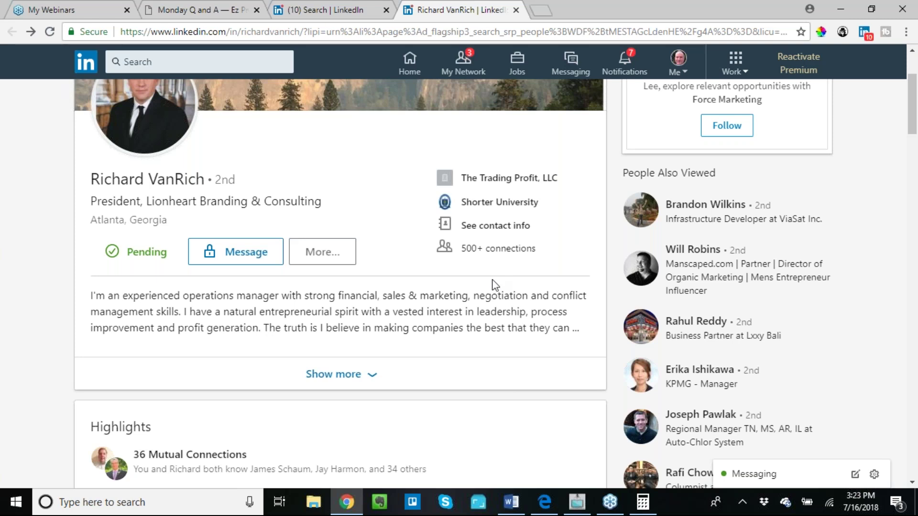
pyautogui.scroll(3, 494, 282)
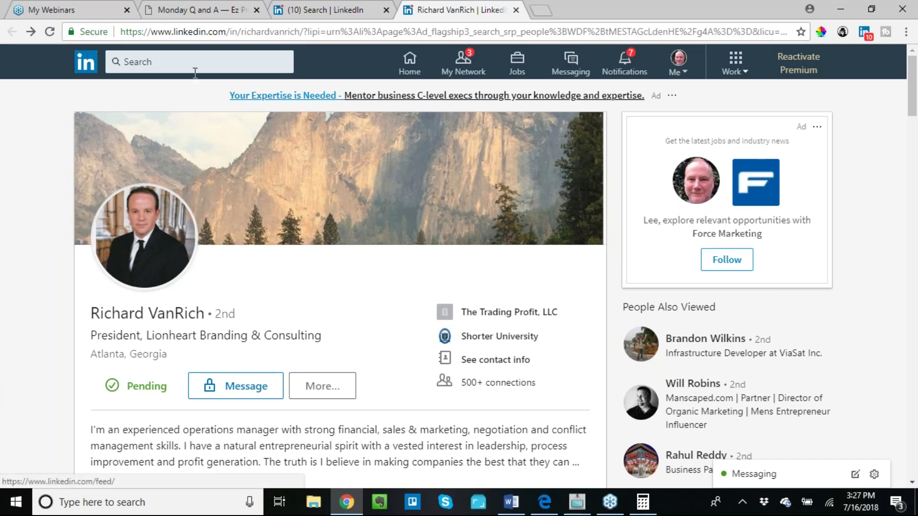
# Run a people search without keywords and open the invited 2nd connection's profile from the results.
pyautogui.click(250, 63)
pyautogui.click(456, 123)
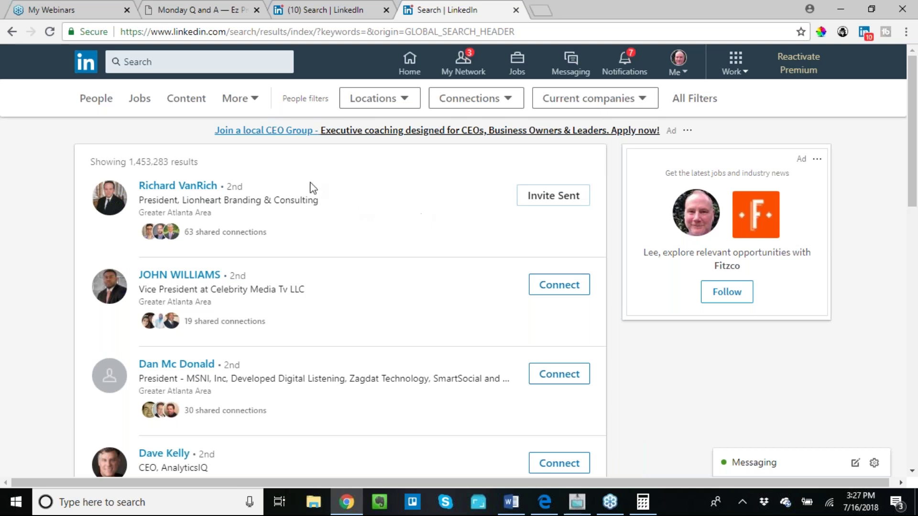
pyautogui.click(203, 187)
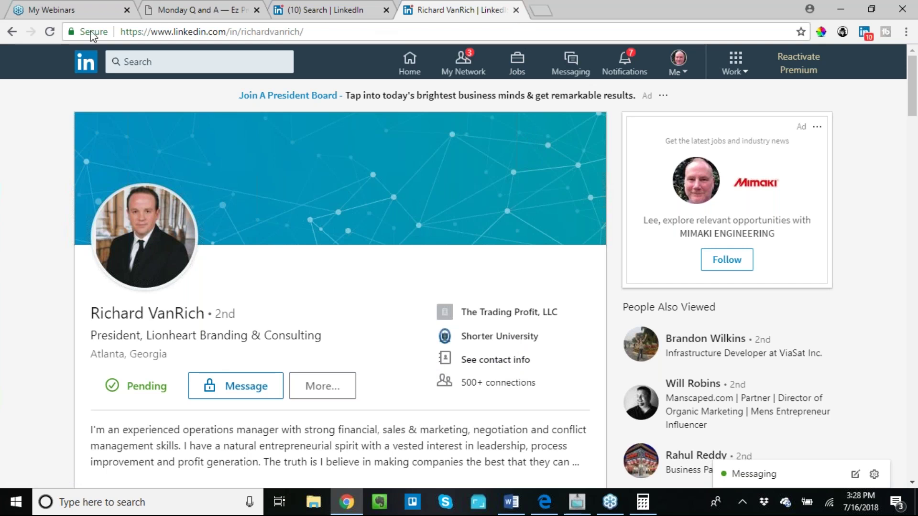
# Return to the people search results and look through the listed 2nd connections.
pyautogui.click(13, 32)
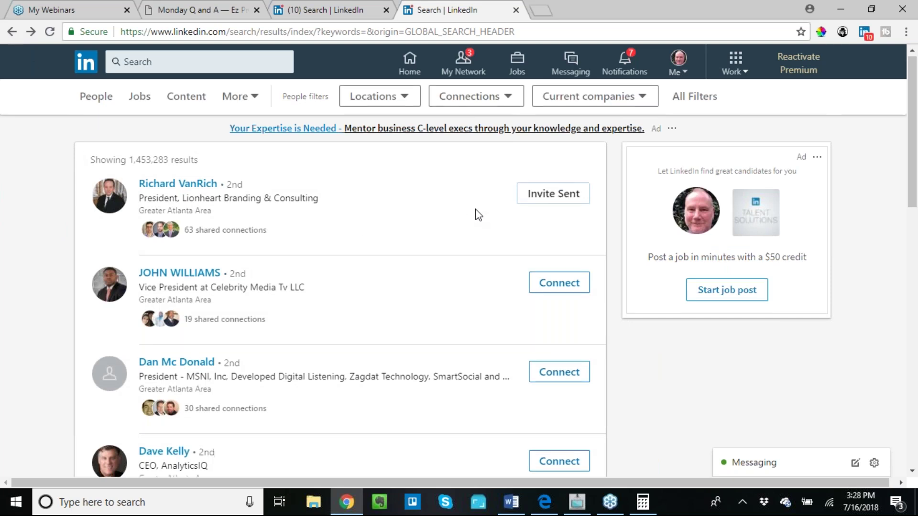
pyautogui.scroll(-2, 478, 215)
pyautogui.scroll(2, 478, 213)
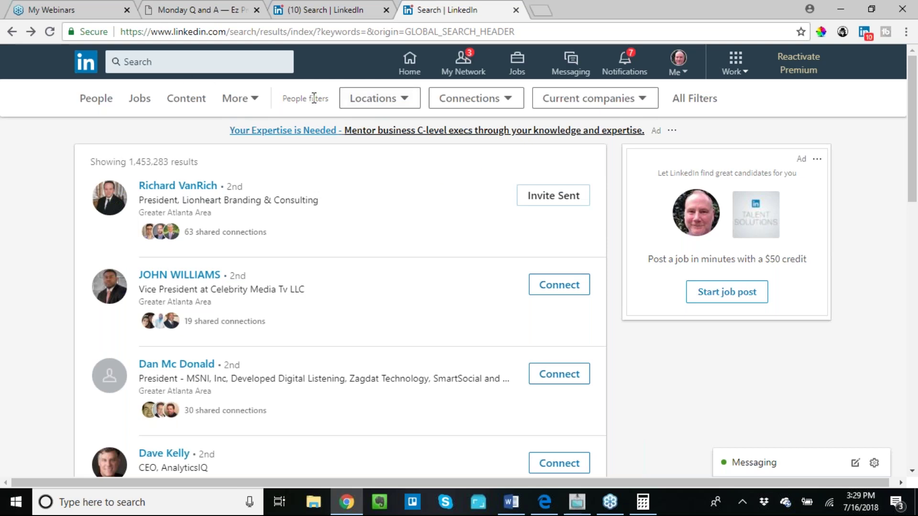
pyautogui.scroll(-10, 481, 314)
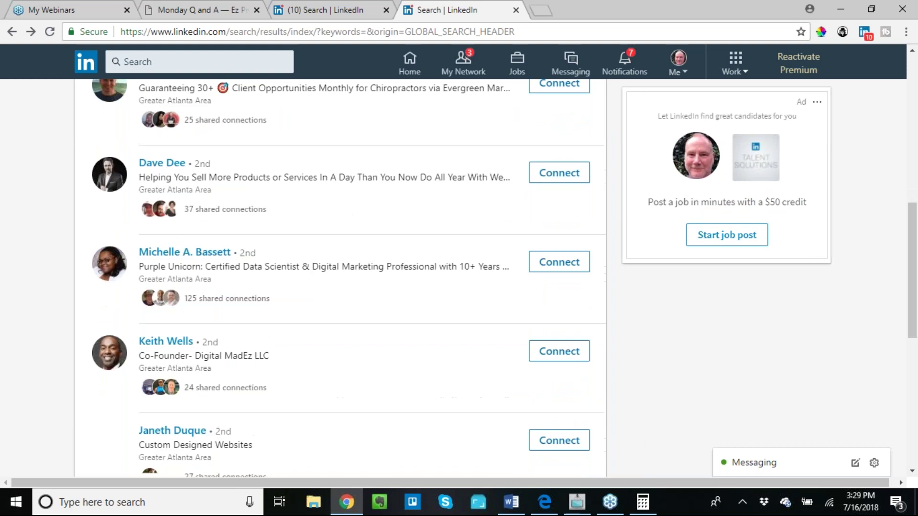
pyautogui.scroll(10, 484, 314)
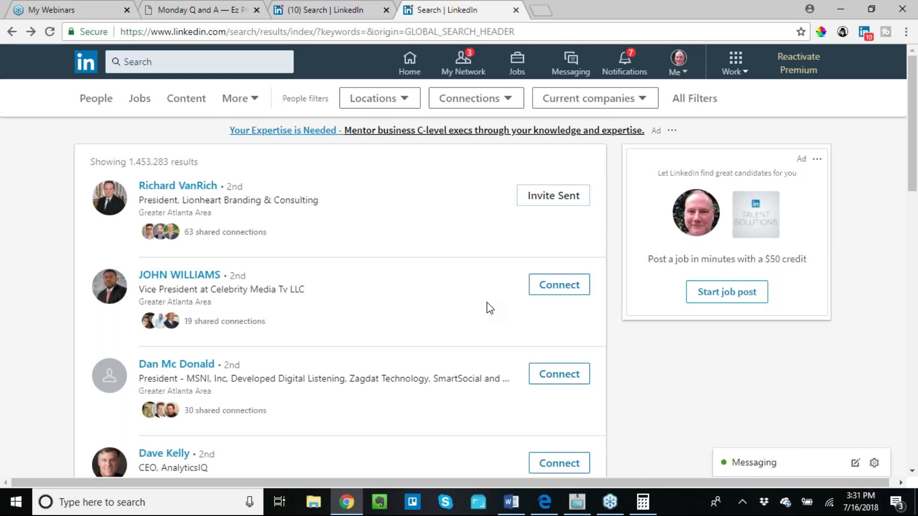
# Open the full set of people filters and examine the connection, location, company, industry, language and school options.
pyautogui.click(695, 98)
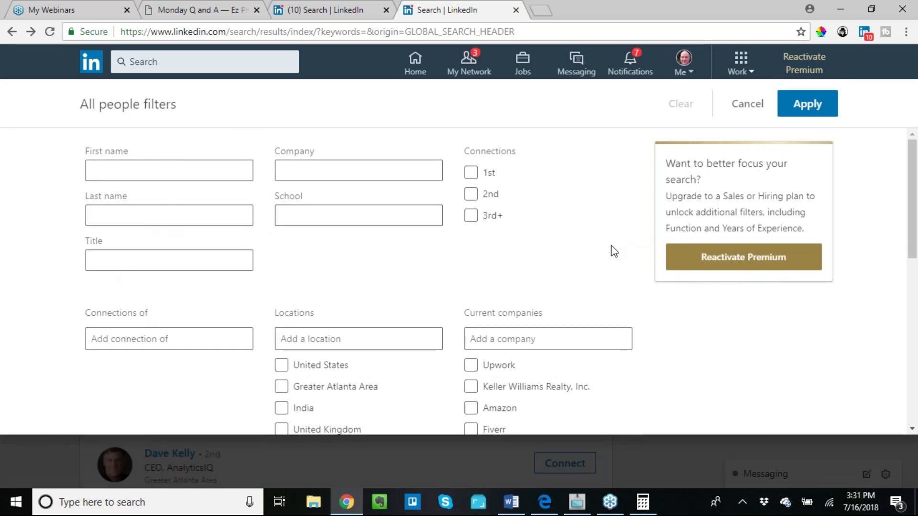
pyautogui.scroll(-4, 611, 249)
pyautogui.scroll(4, 612, 249)
pyautogui.scroll(-3, 373, 238)
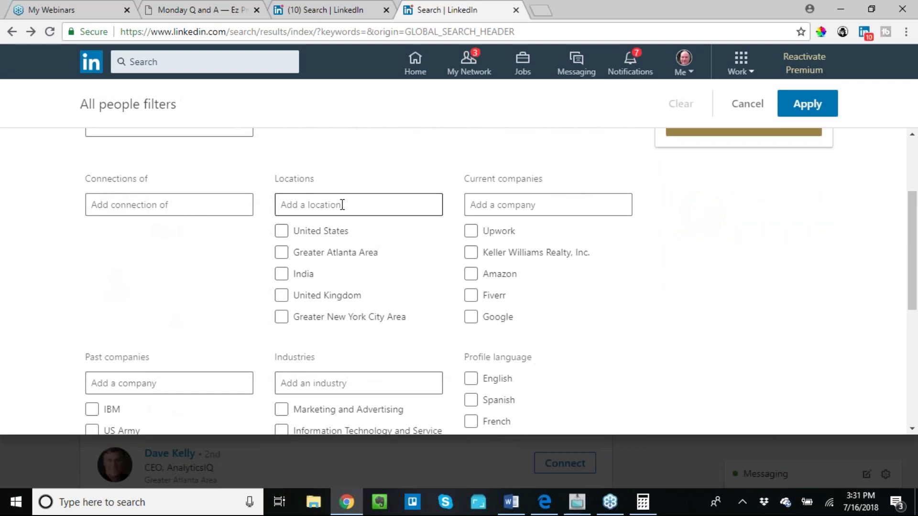
pyautogui.scroll(-3, 478, 244)
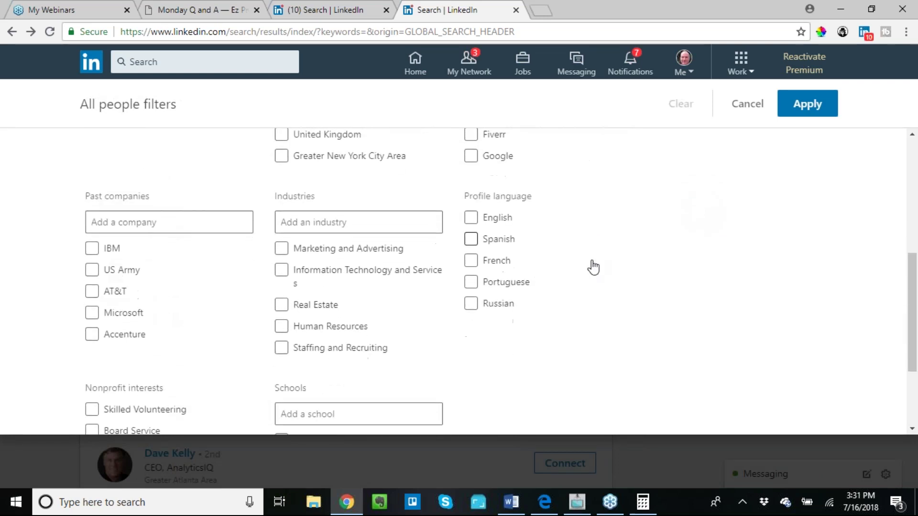
pyautogui.scroll(-2, 593, 267)
pyautogui.scroll(3, 593, 267)
pyautogui.scroll(-2, 593, 267)
pyautogui.scroll(-2, 592, 265)
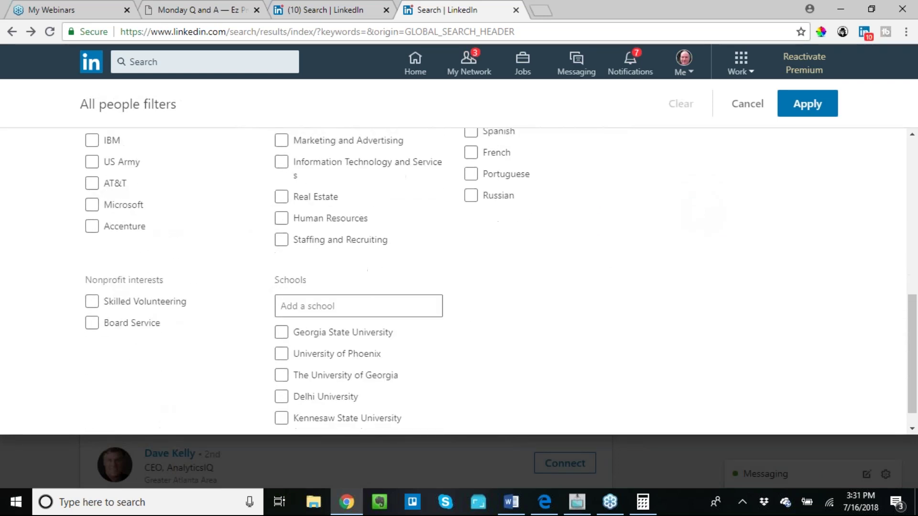
pyautogui.scroll(3, 592, 264)
pyautogui.scroll(4, 608, 271)
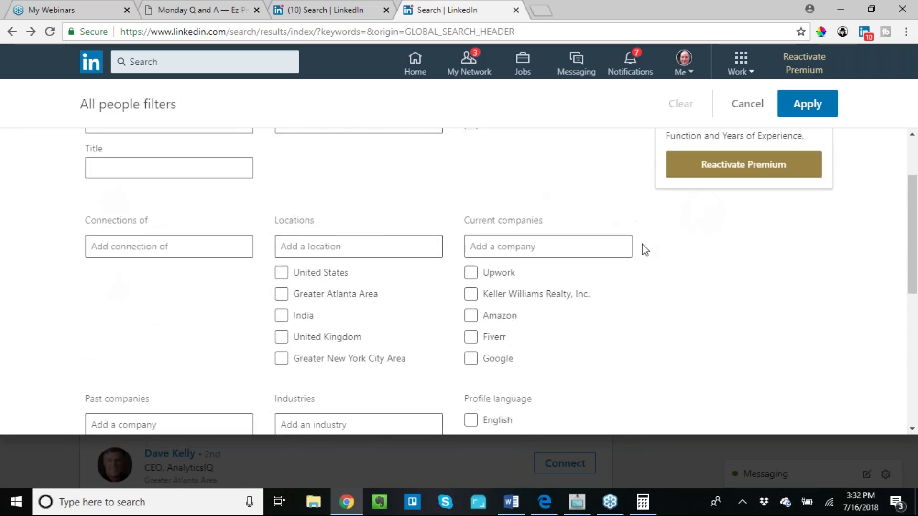
pyautogui.scroll(2, 645, 249)
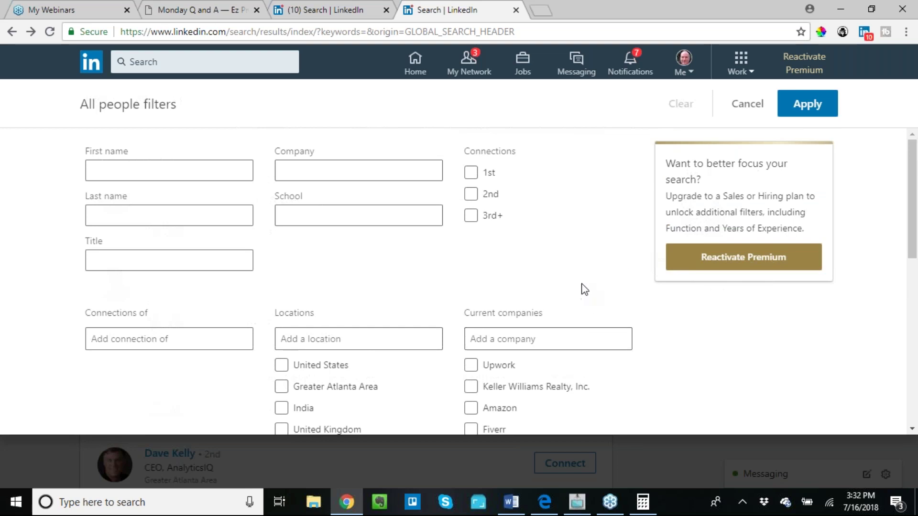
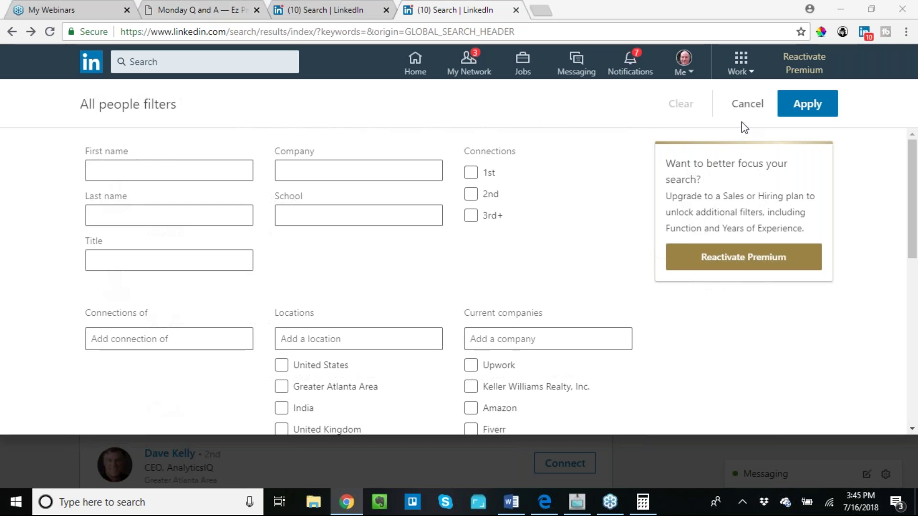
# End the GoToWebinar session for everyone.
pyautogui.click(777, 236)
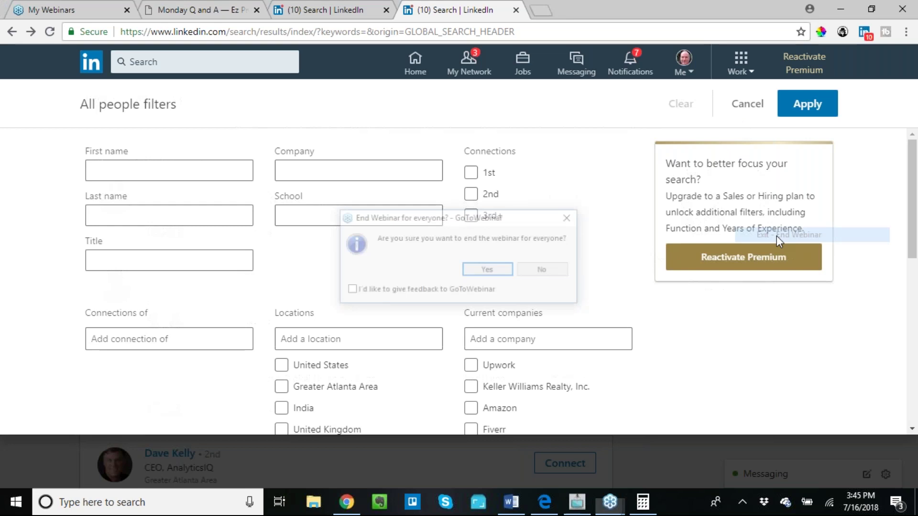